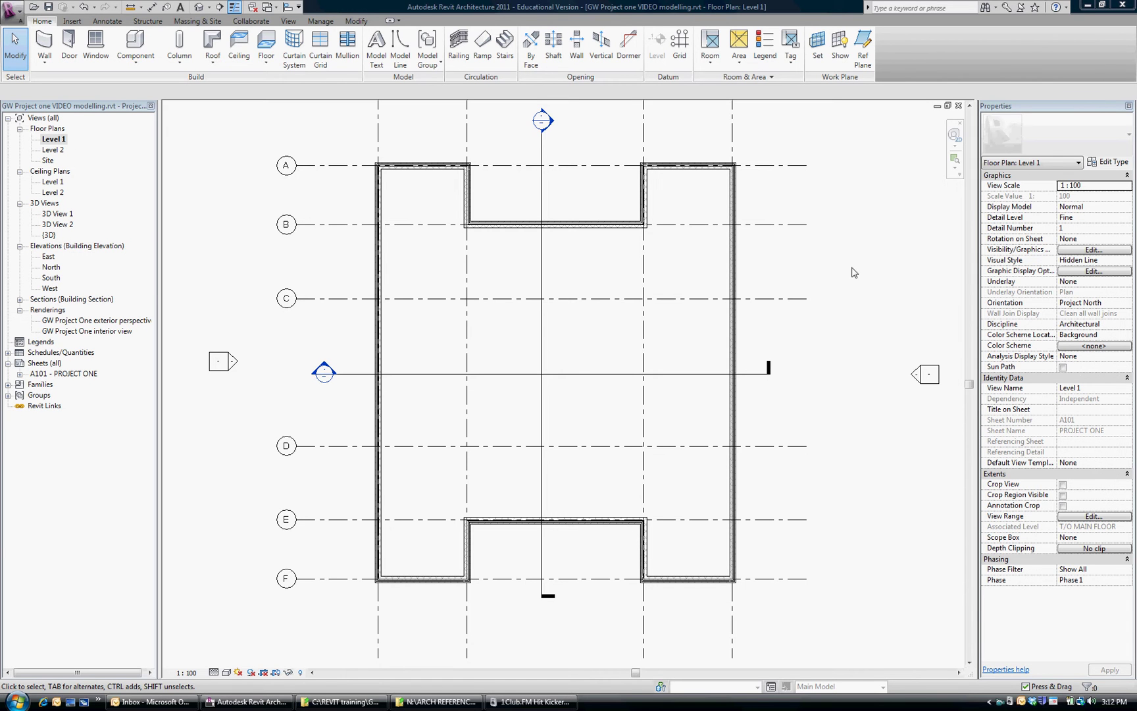
- Start a new floor and confirm its type is Concrete Slab - 200mm in Type Properties
click(265, 45)
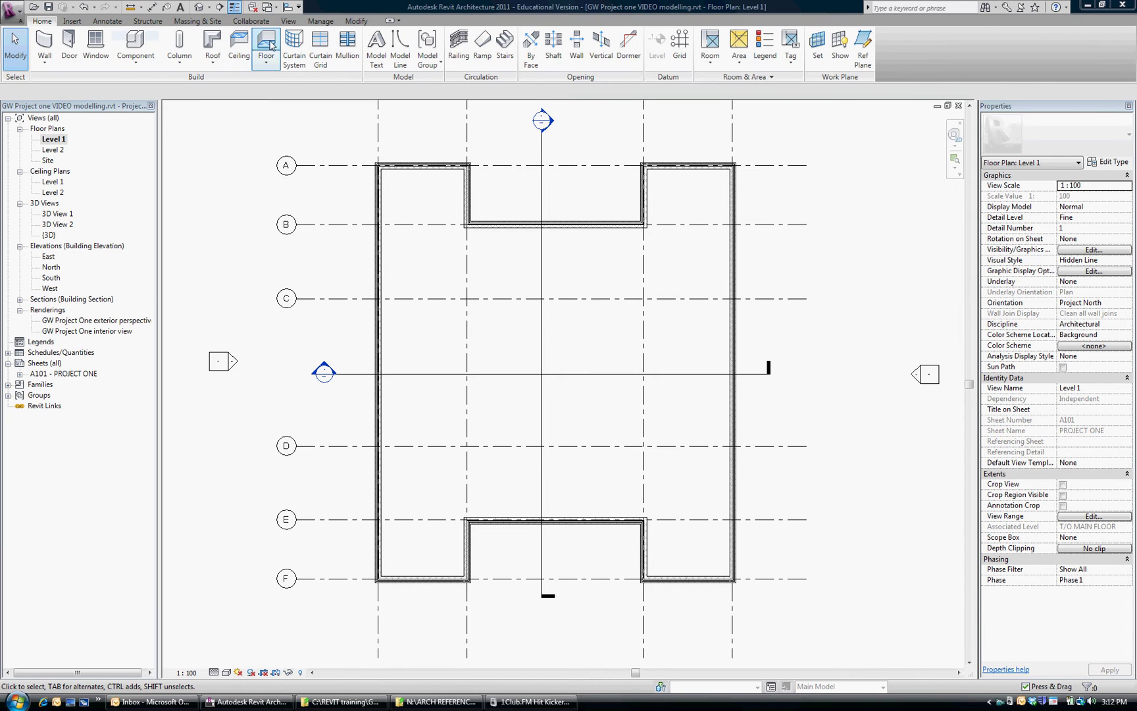
click(1110, 162)
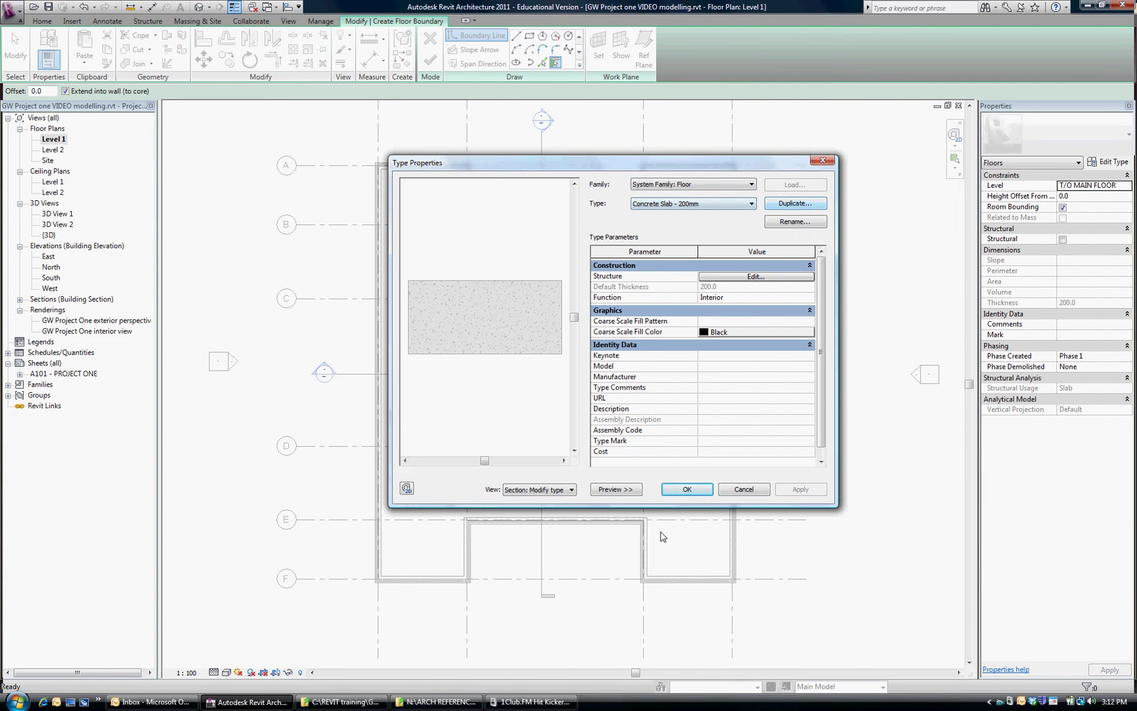
click(687, 490)
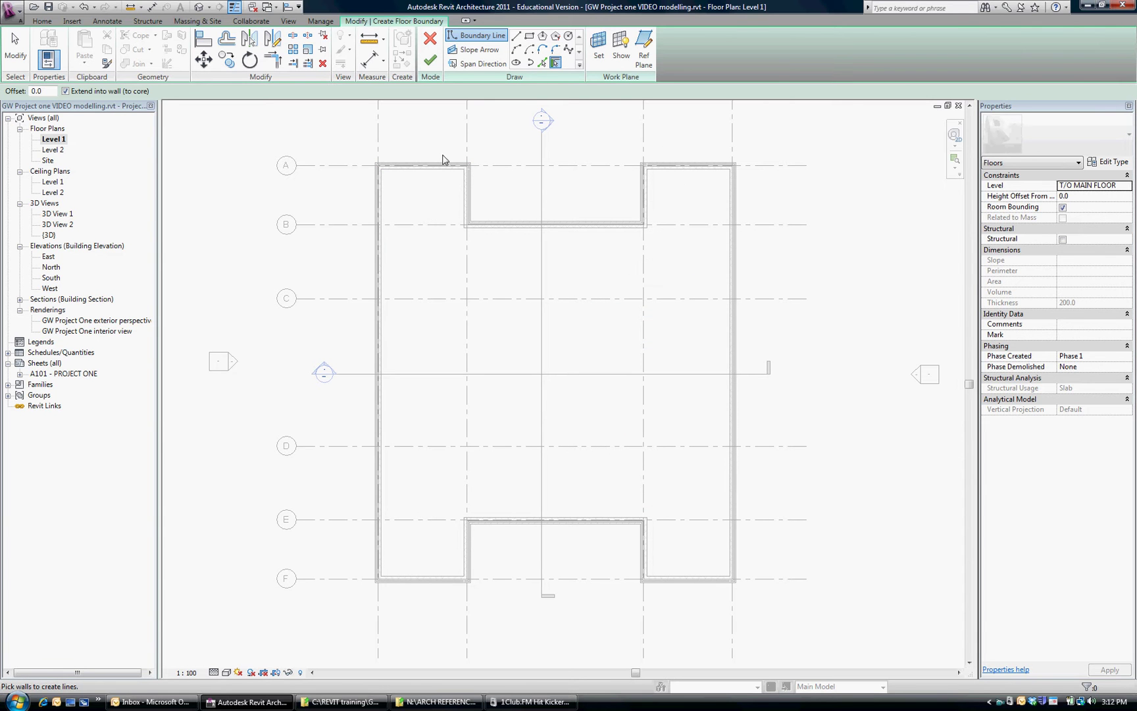
- With Pick Walls, trace the left, top-left, top-notch and top-right interior wall faces
click(723, 254)
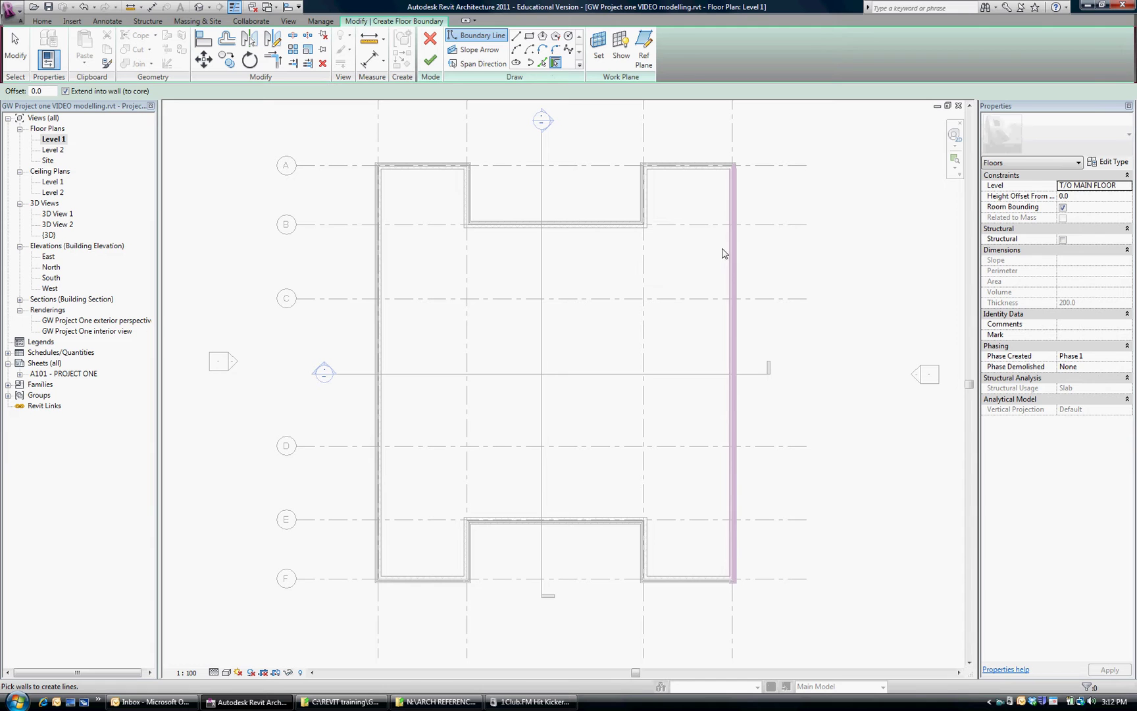
click(556, 66)
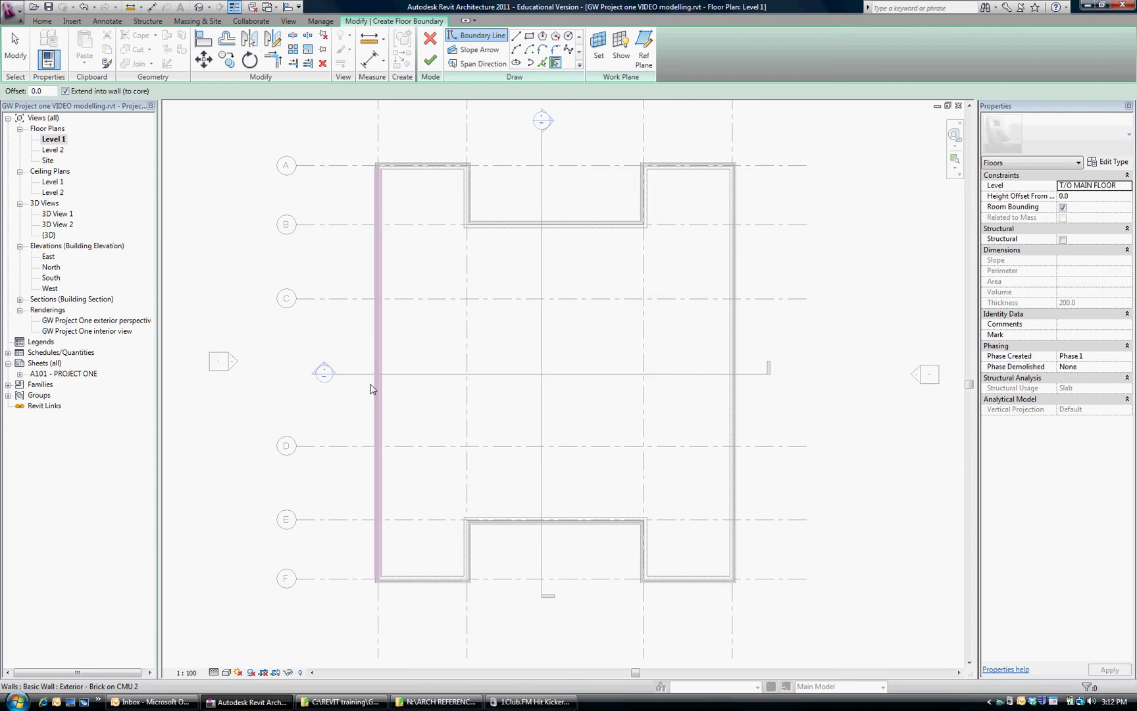
click(378, 347)
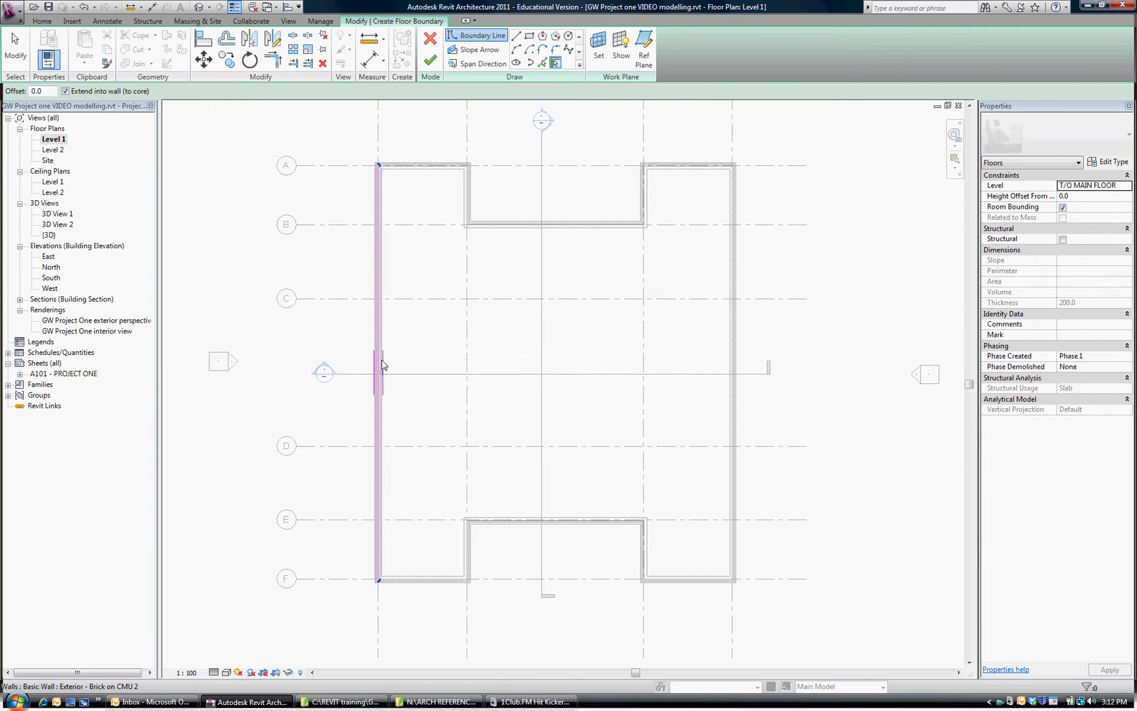
click(424, 168)
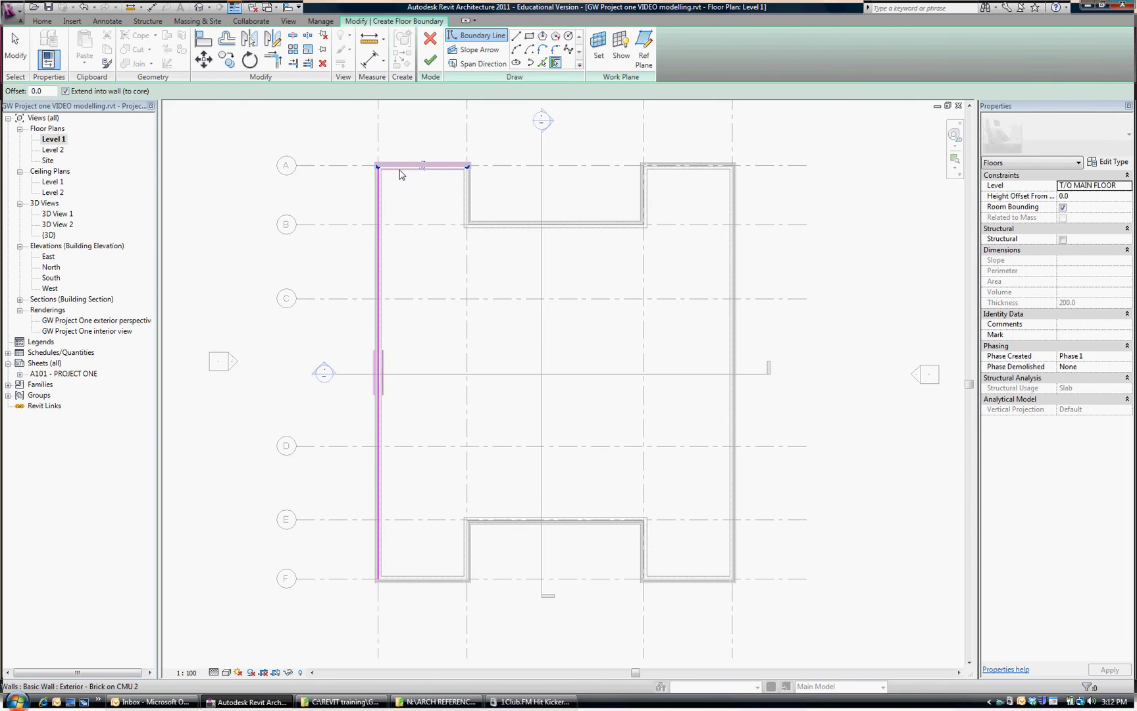
scroll(389, 172, up, 6)
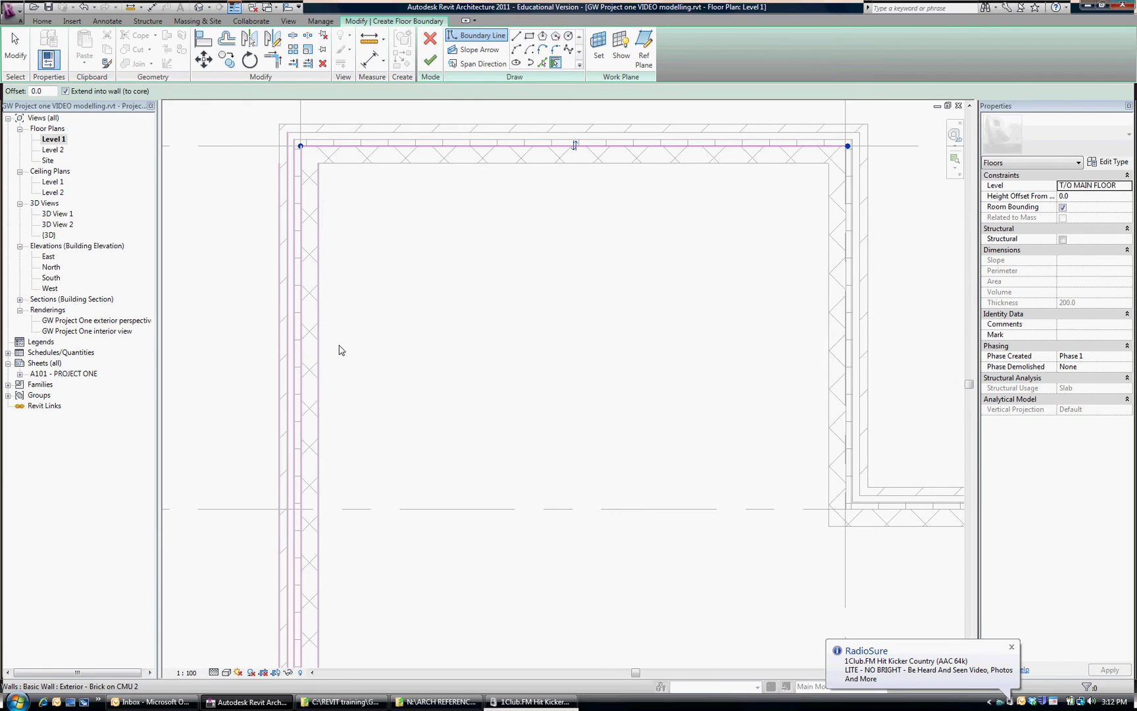
scroll(378, 197, down, 5)
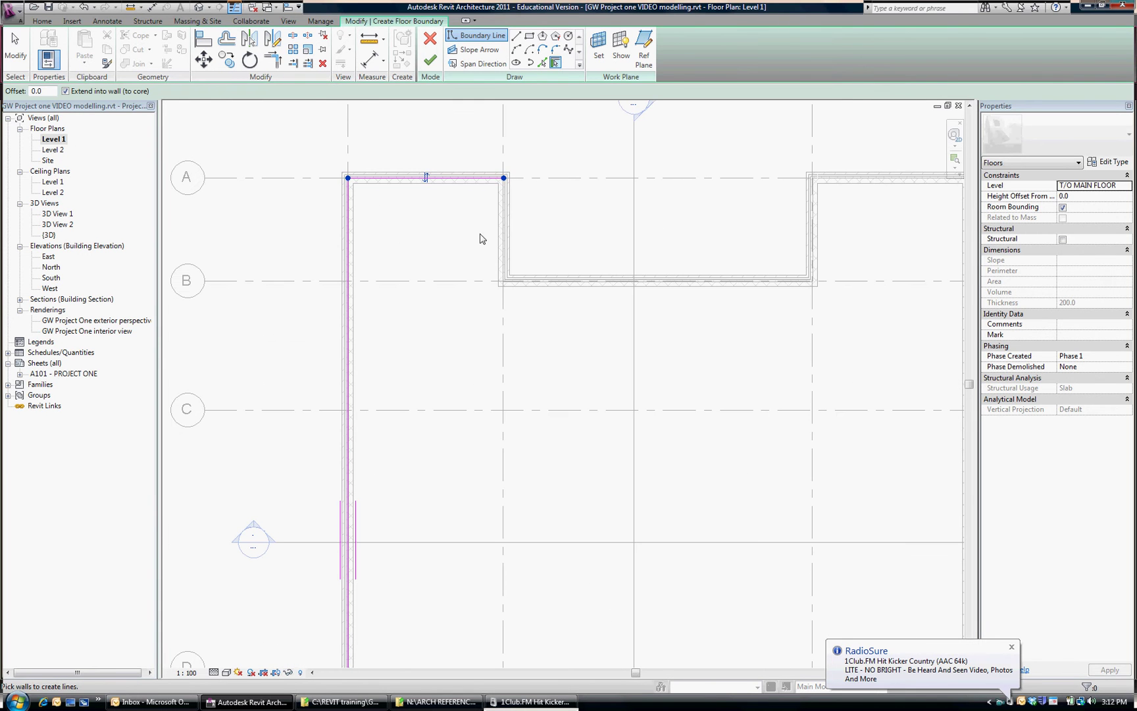
click(505, 228)
click(550, 281)
click(560, 283)
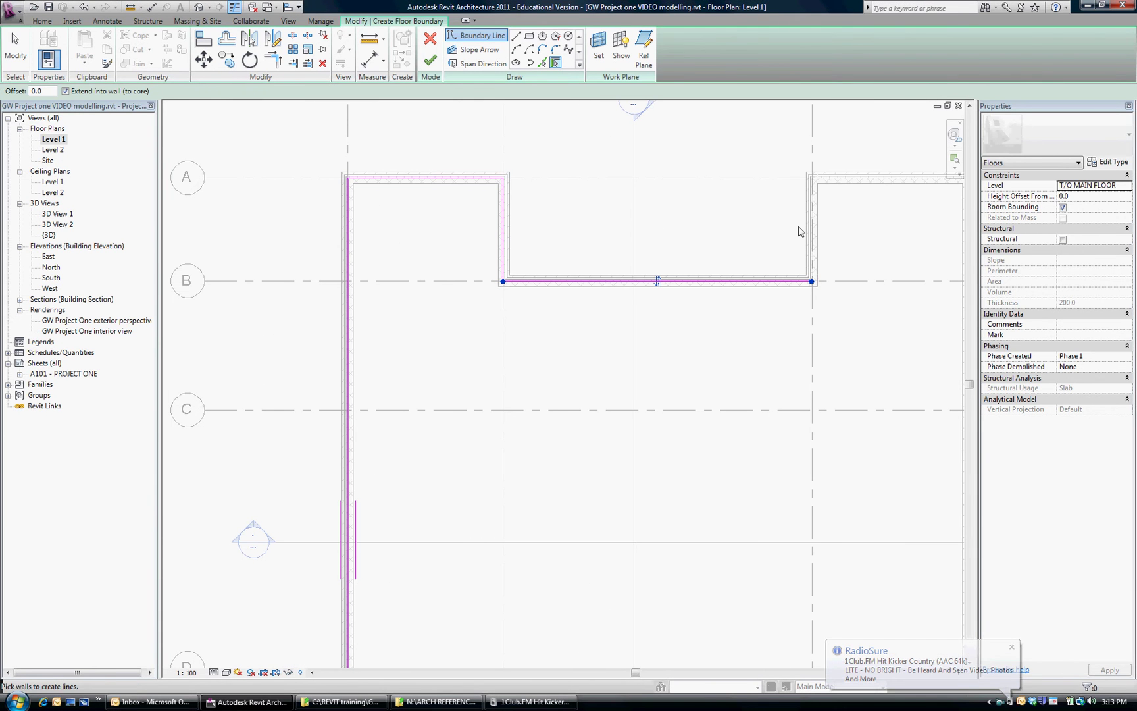
click(812, 232)
click(877, 181)
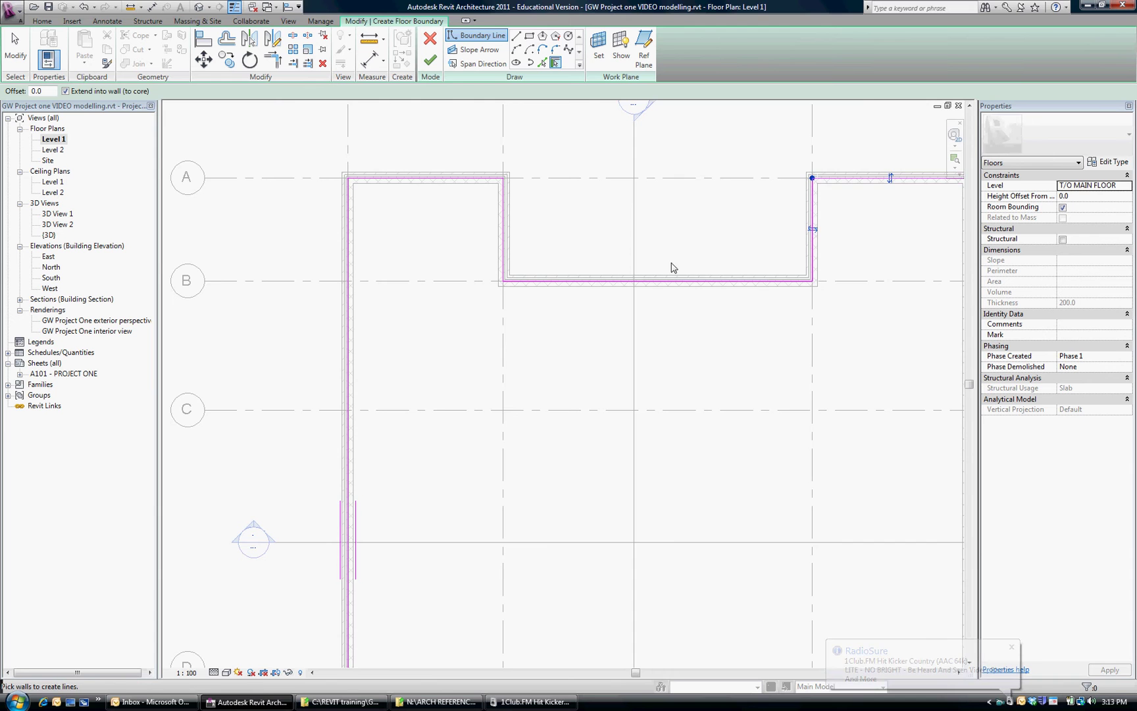
- Trace the right, bottom-notch and bottom-left walls to close the loop, creating the 576.024 m² slab
scroll(664, 263, down, 2)
middle_drag(648, 267, 619, 227)
scroll(659, 250, up, 1)
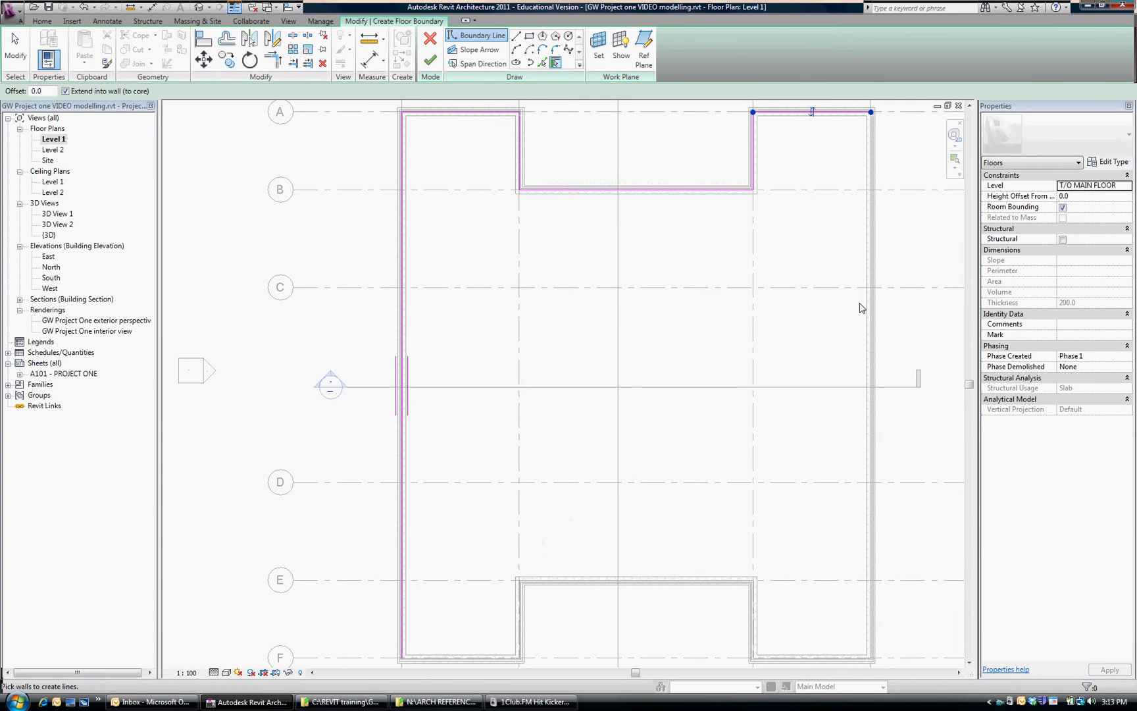
click(869, 309)
click(790, 654)
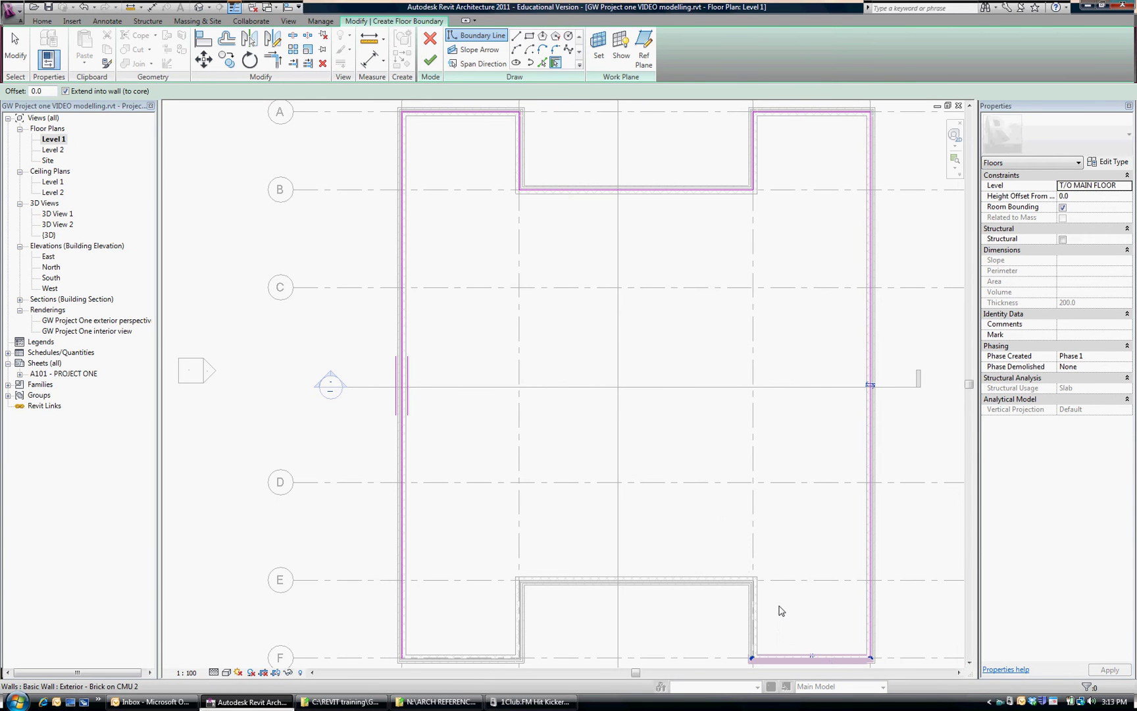
click(754, 595)
click(670, 578)
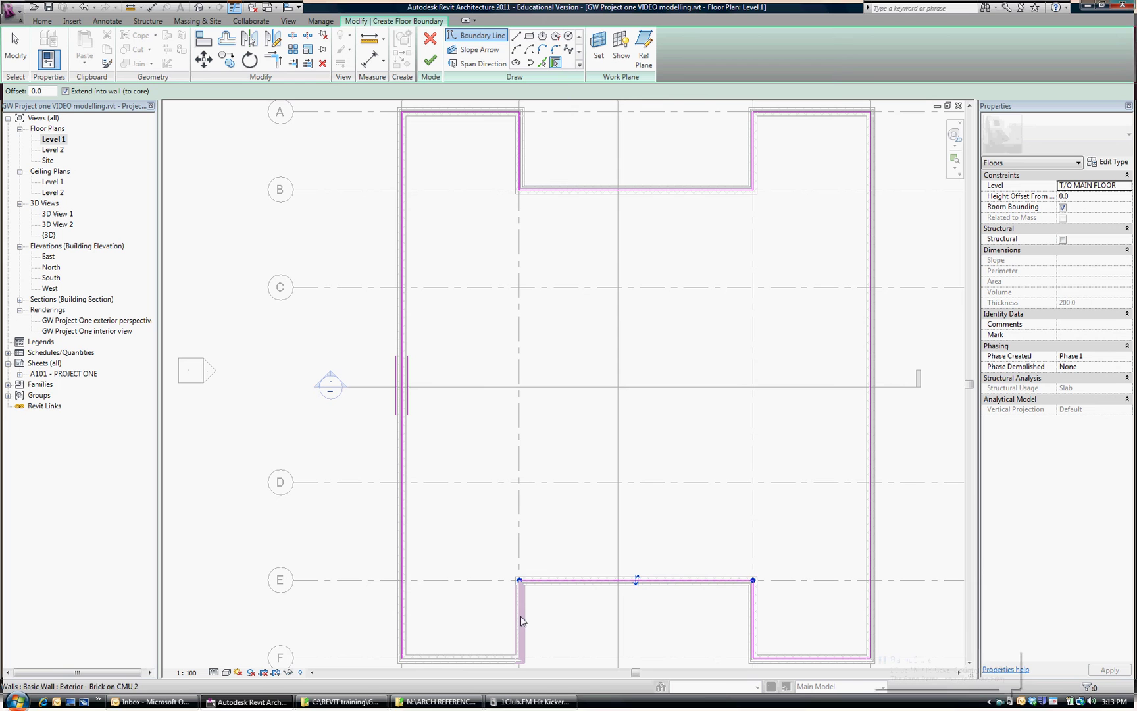
click(521, 621)
click(464, 657)
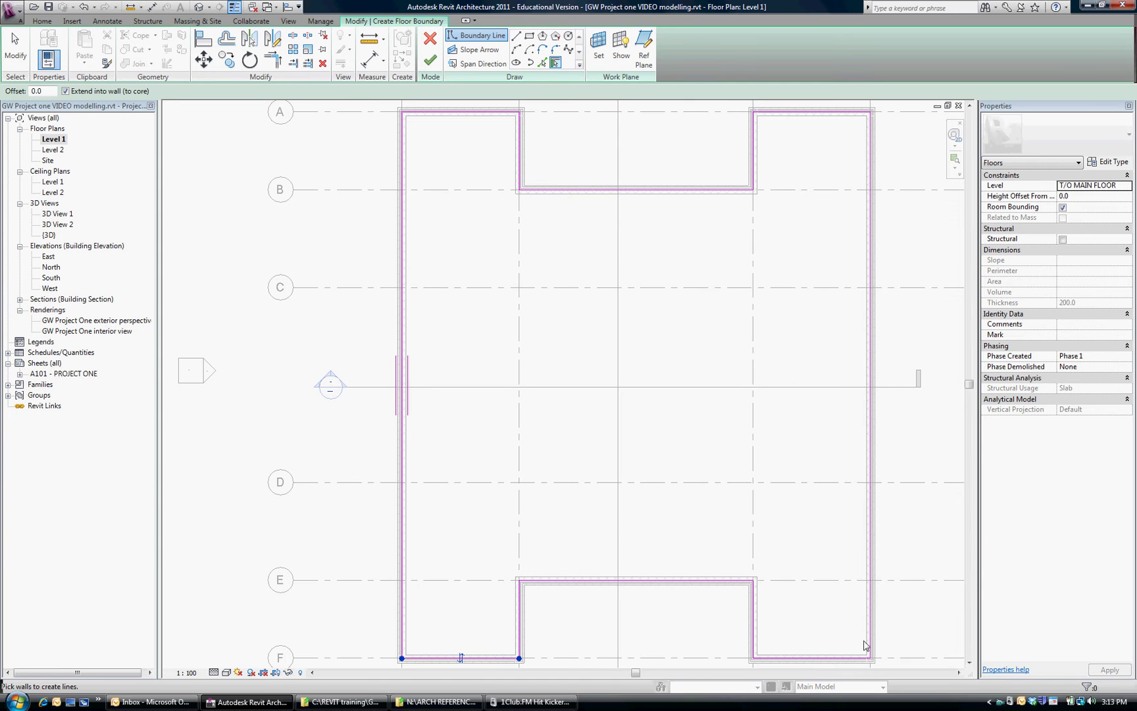
click(430, 60)
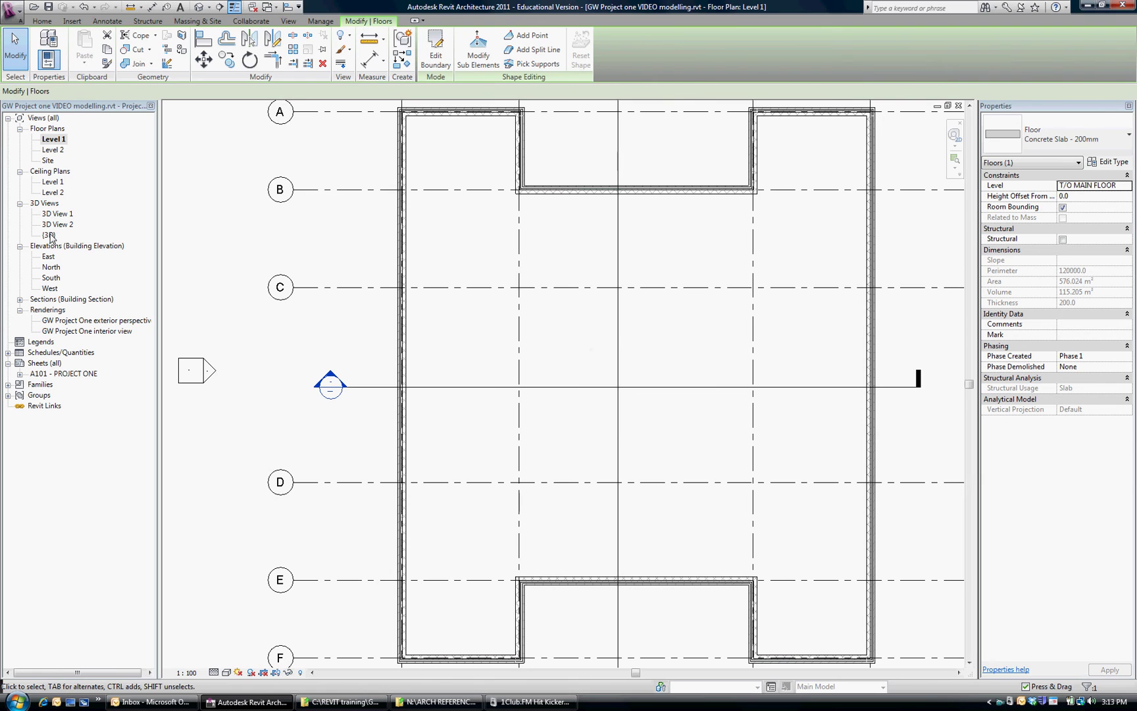
- View the new 200mm concrete slab in {3D}, zooming to check it fills both notches
double_click(49, 235)
scroll(652, 428, up, 4)
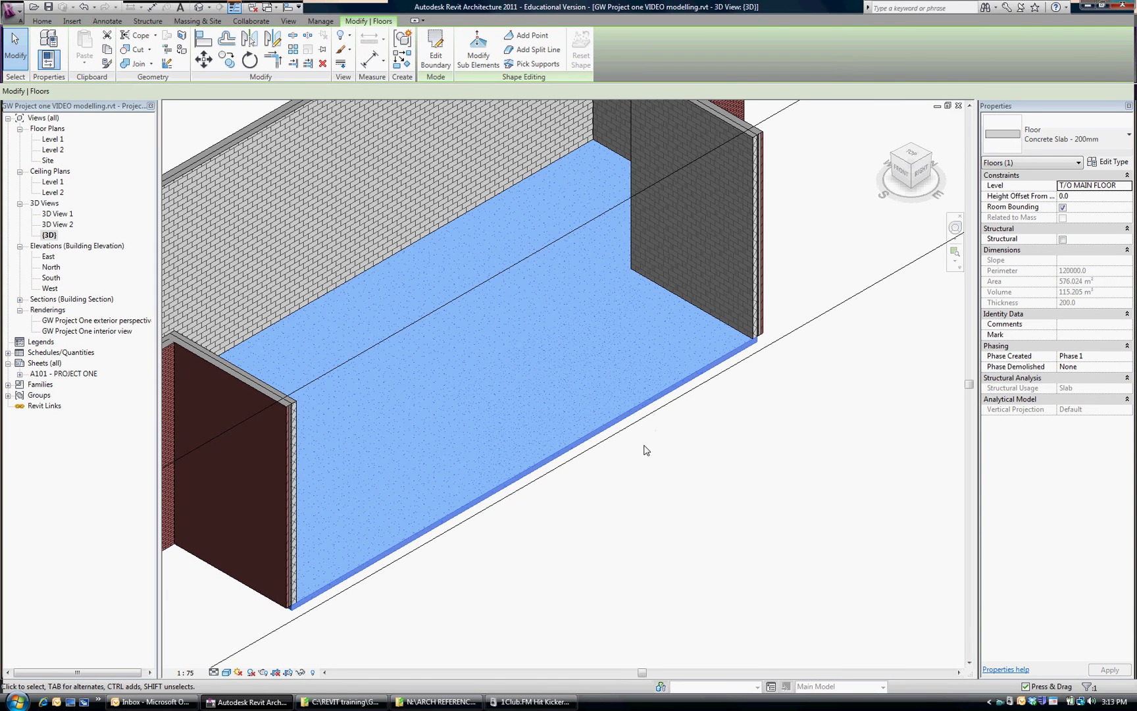
click(668, 456)
scroll(740, 420, down, 1)
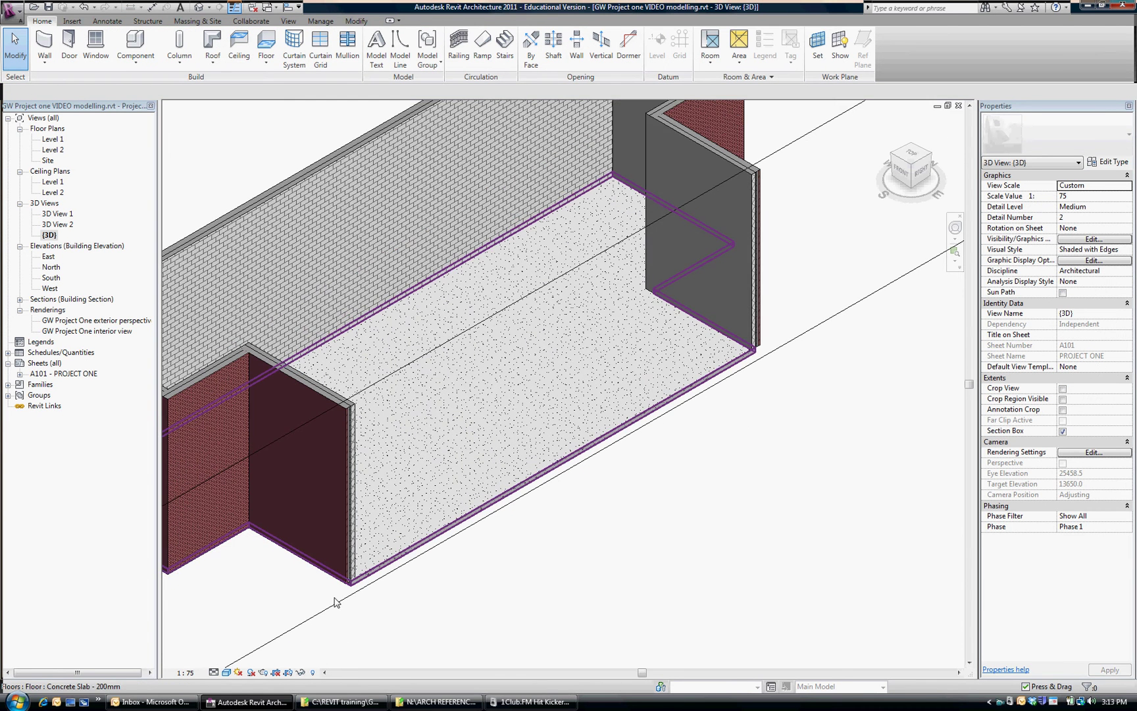
scroll(334, 603, up, 4)
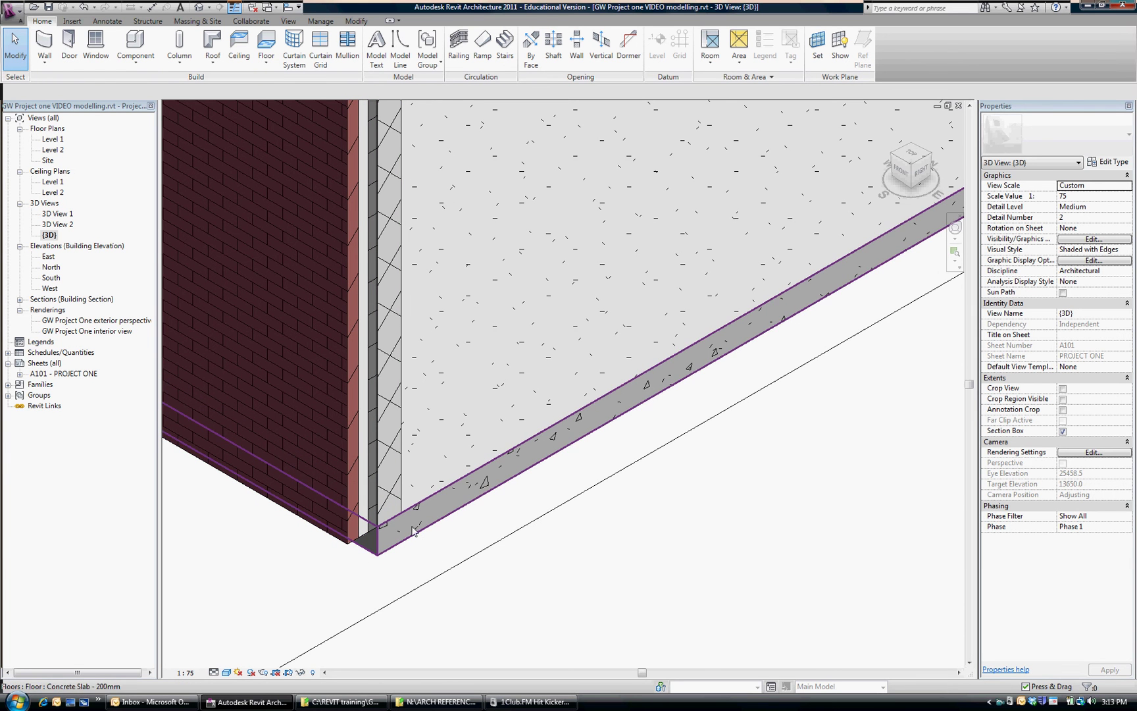
scroll(500, 528, down, 5)
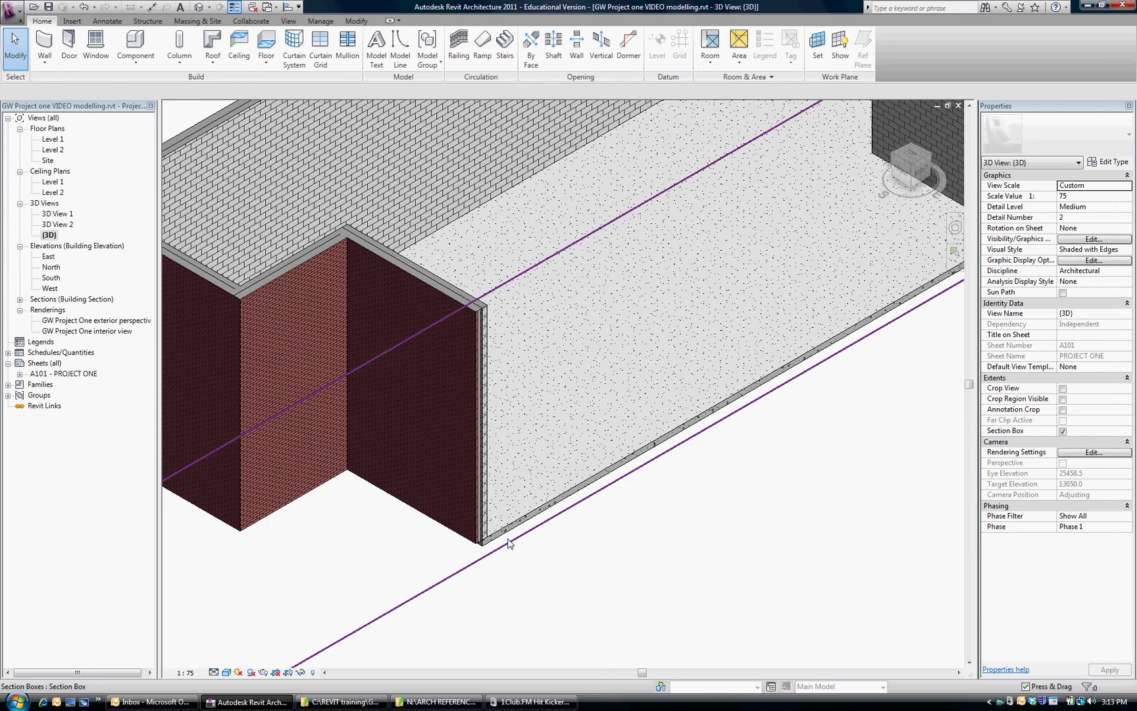
scroll(508, 543, down, 5)
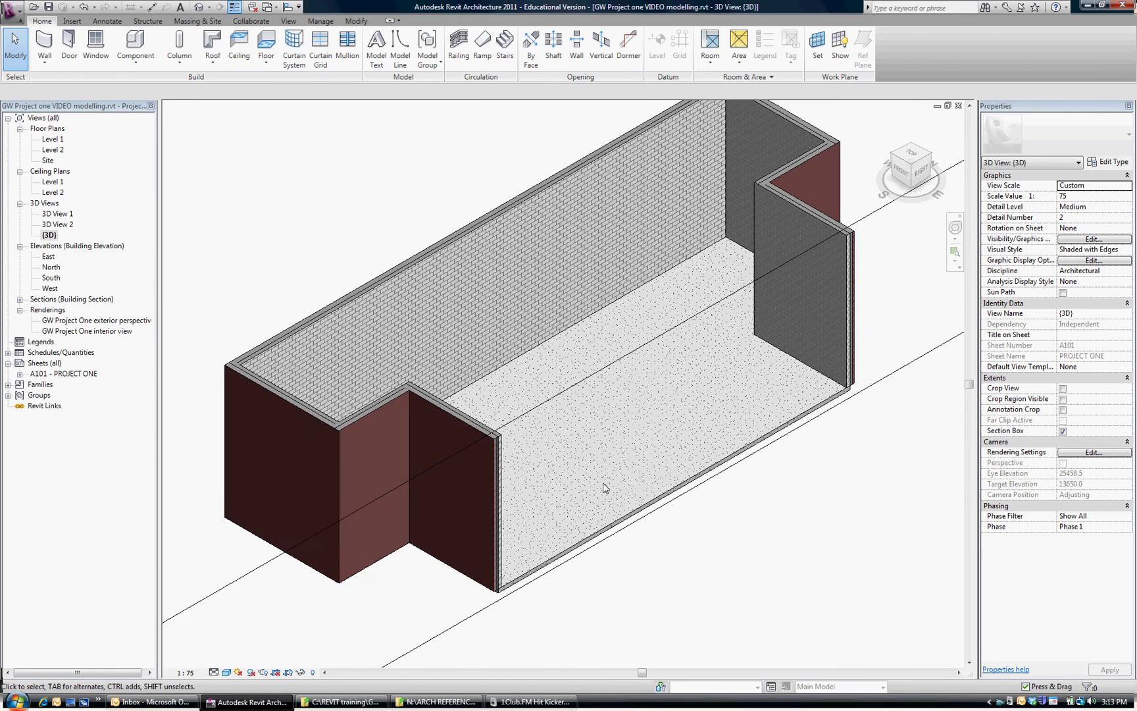
scroll(604, 487, down, 1)
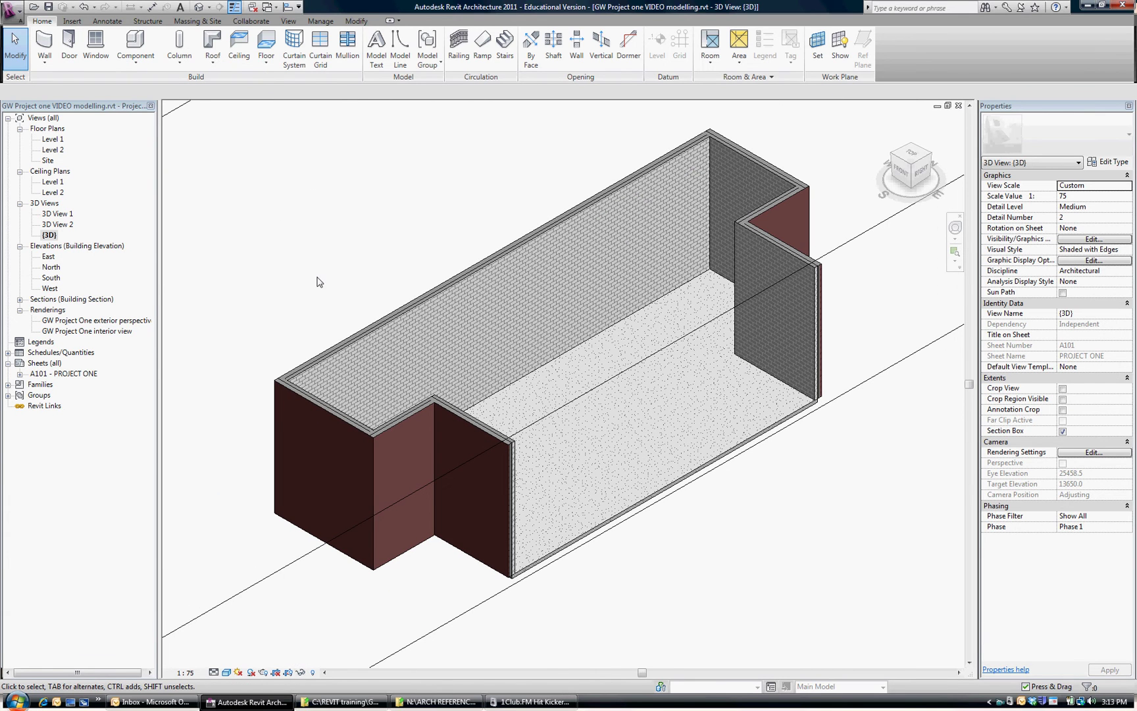
- Open the Section 2 view via the Level 1 floor plan
double_click(53, 139)
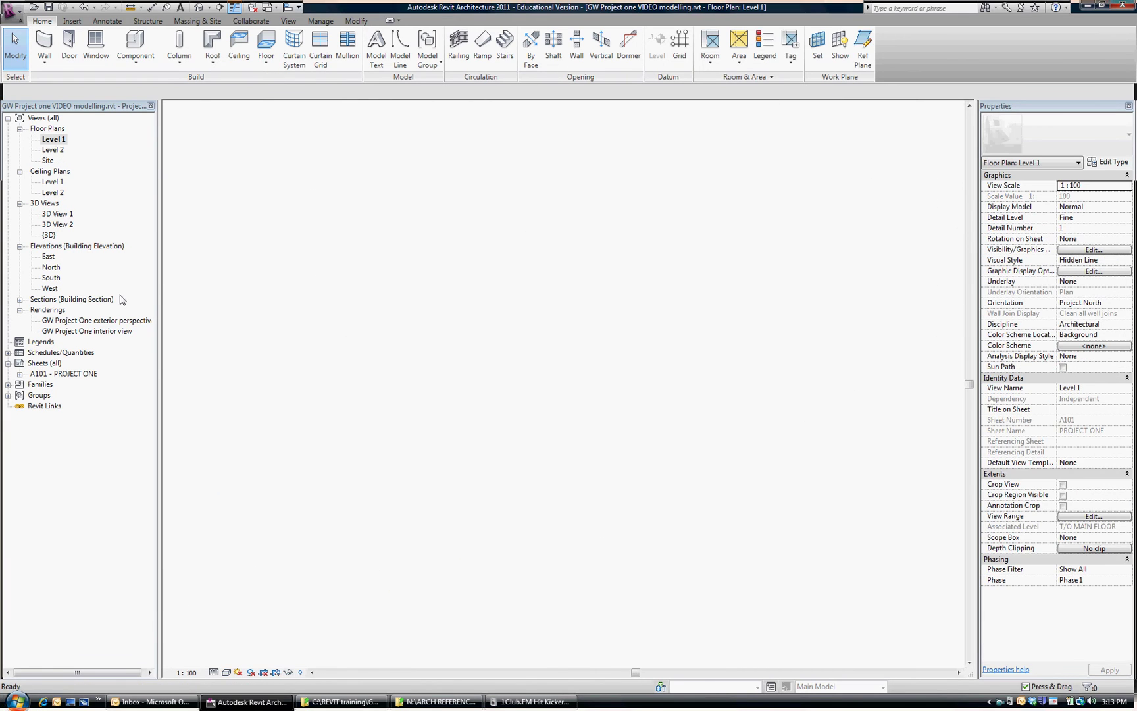
double_click(331, 386)
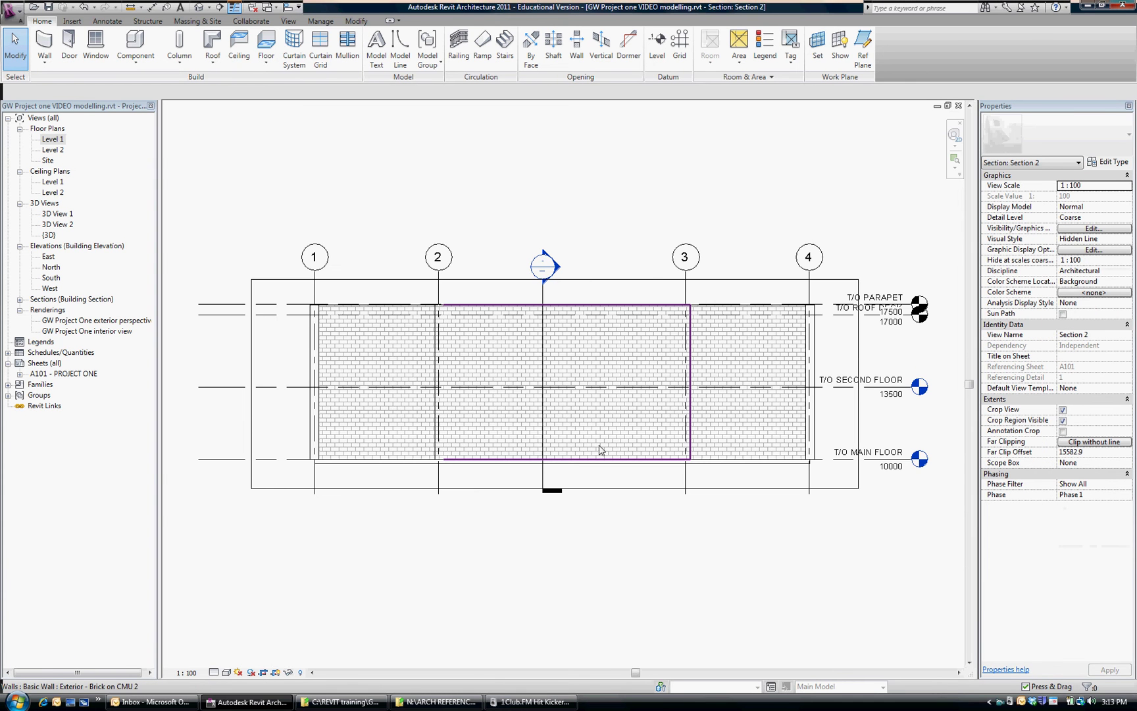
scroll(582, 437, up, 2)
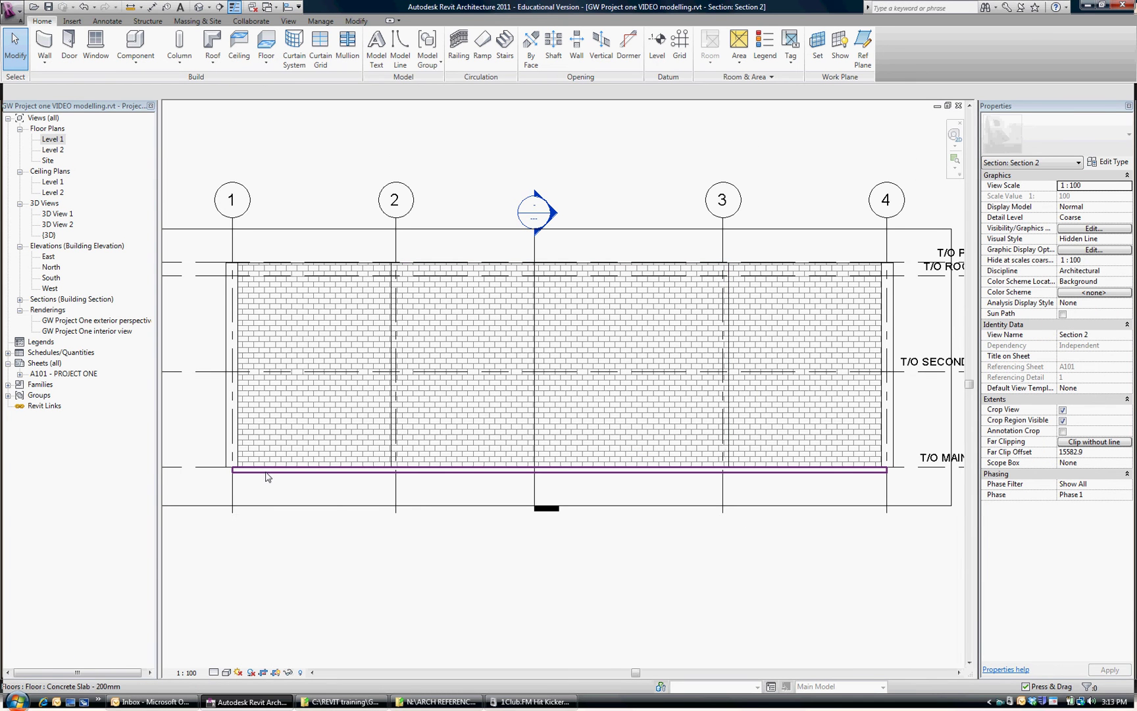
- Copy the main-floor slab with Multiple checked to T/O SECOND FLOOR and T/O ROOF DECK
click(266, 470)
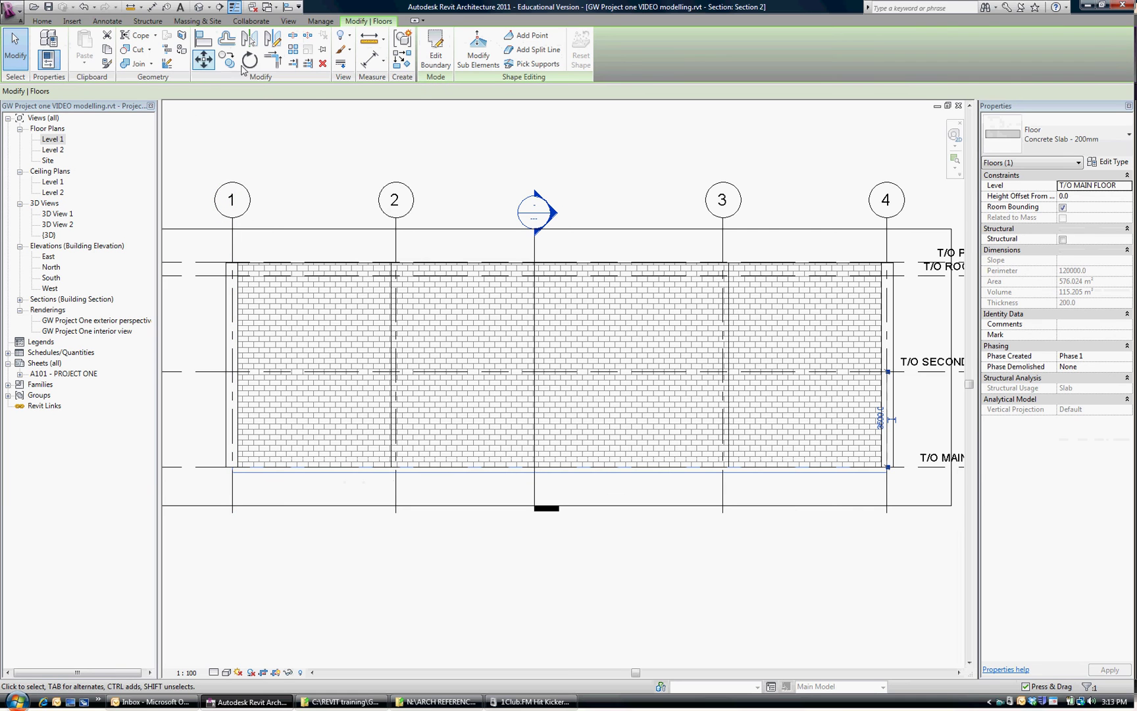
click(229, 62)
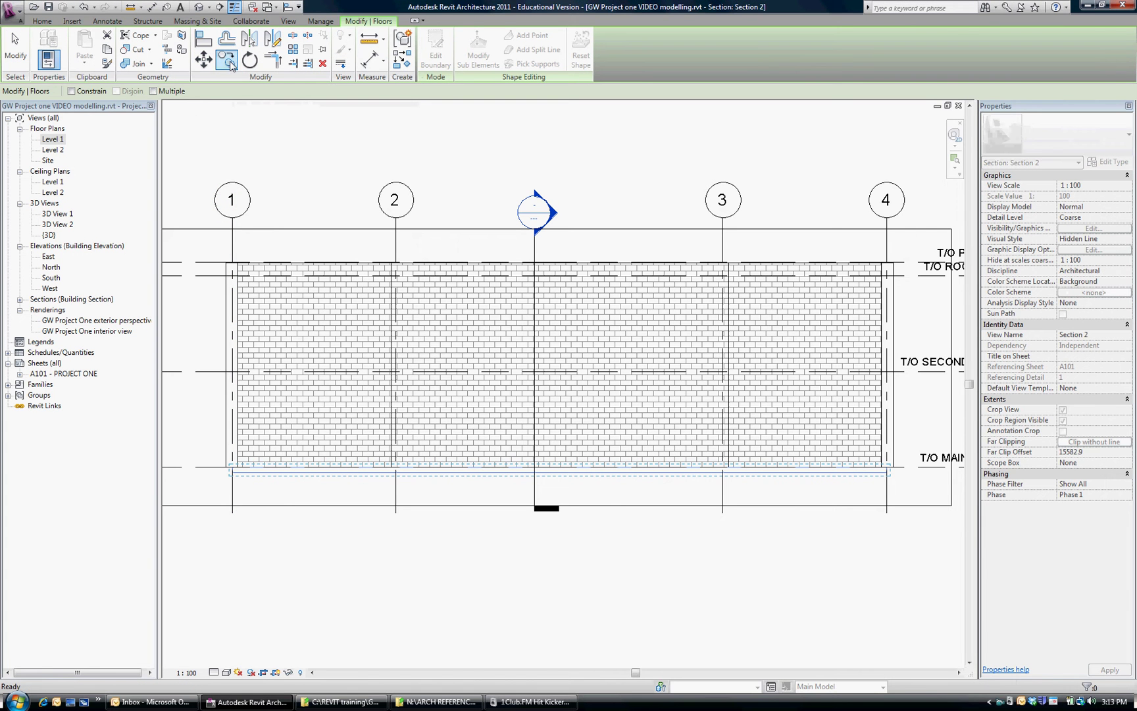
click(153, 92)
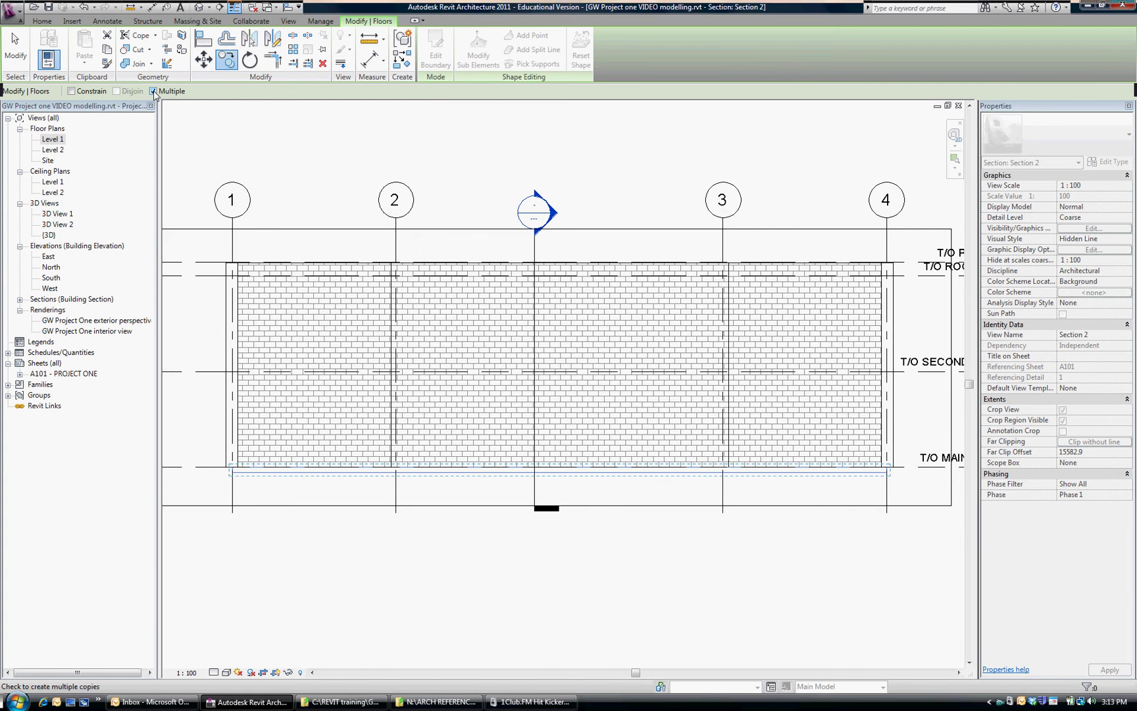
click(200, 468)
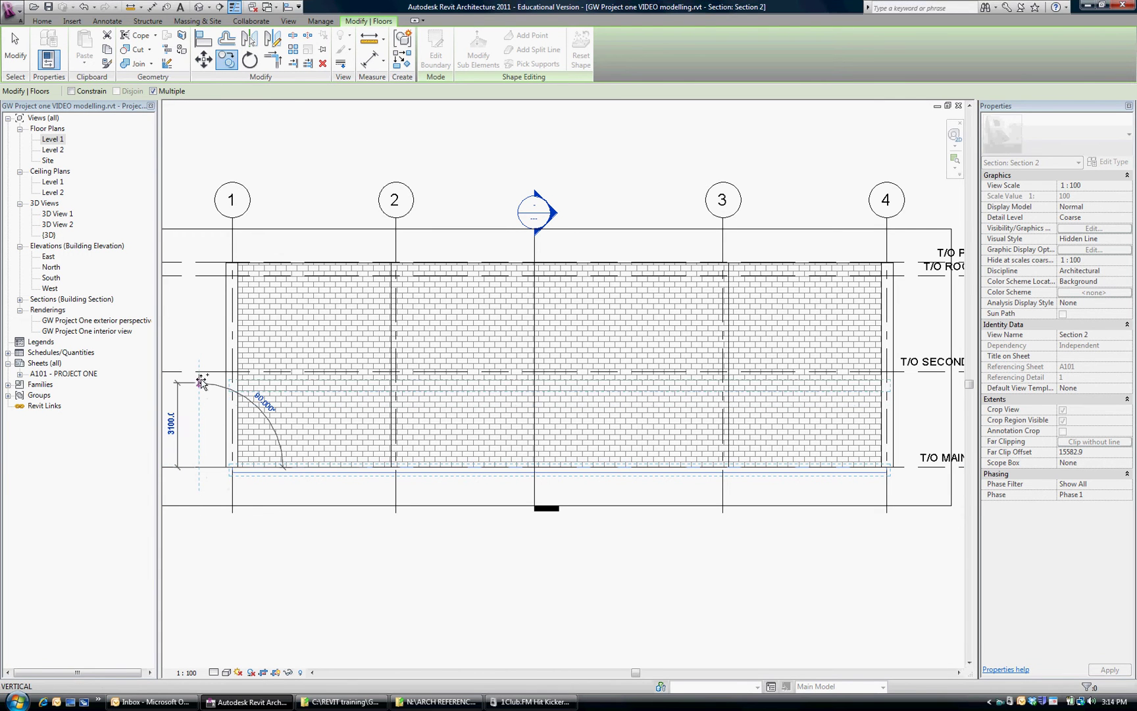
click(198, 372)
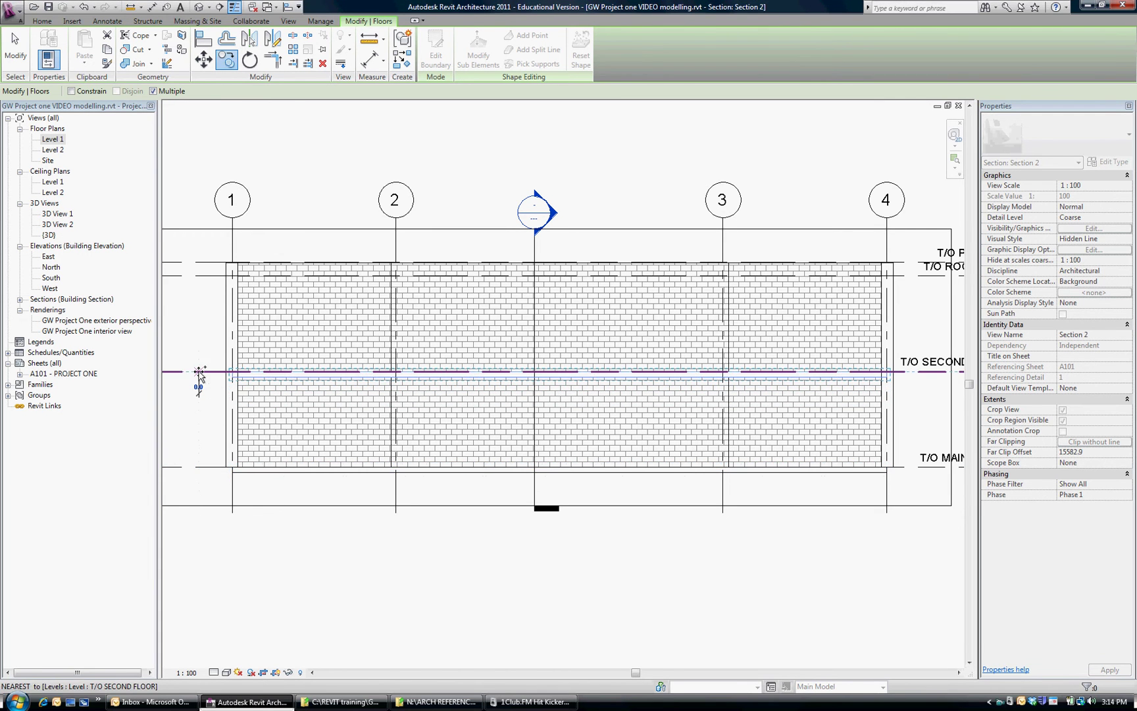
click(200, 274)
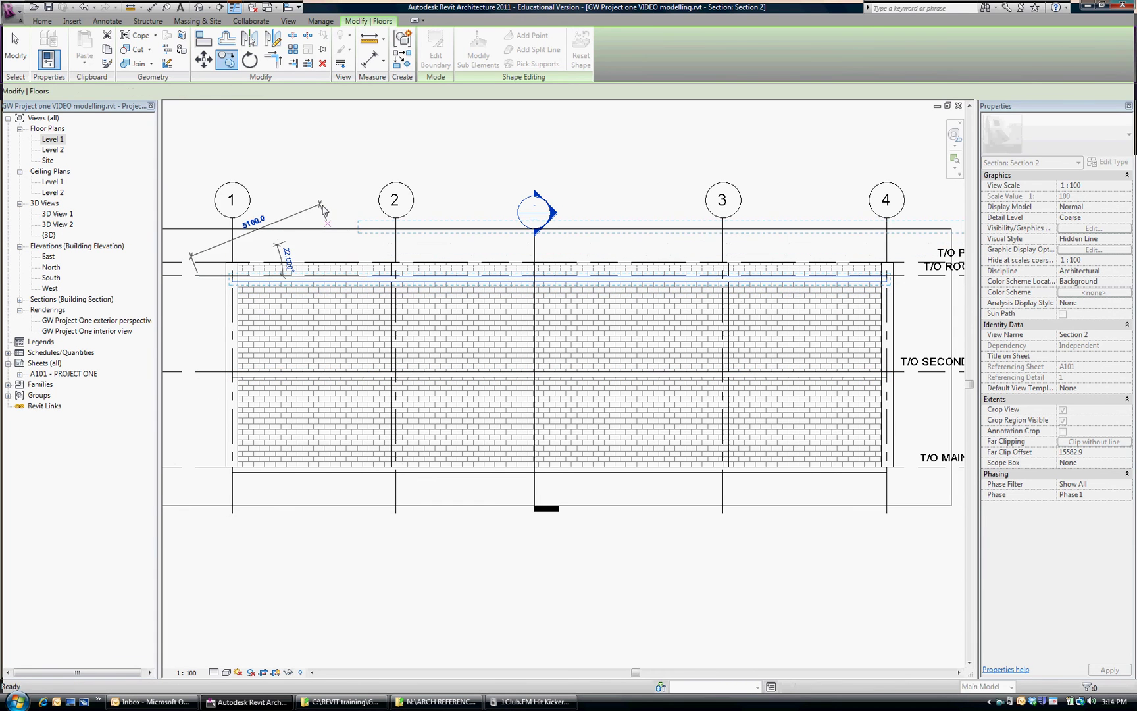
key(Escape)
key(Escape)
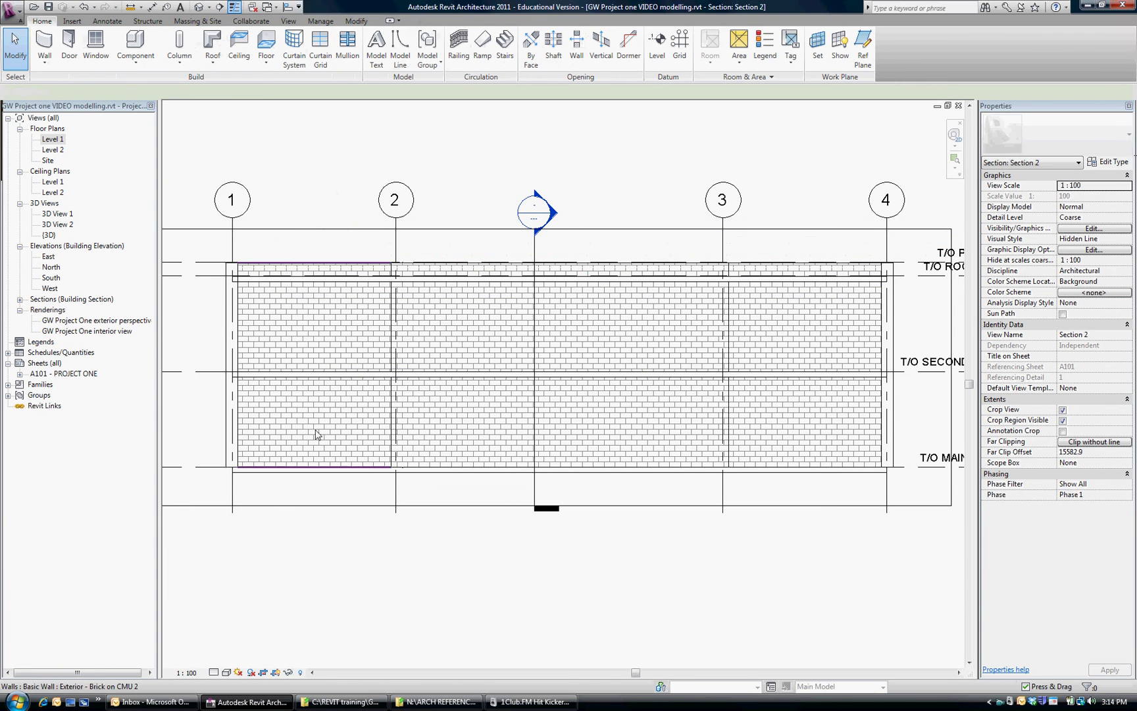
- In {3D}, zoom and pan to see the slabs at main, second and roof deck levels
double_click(49, 235)
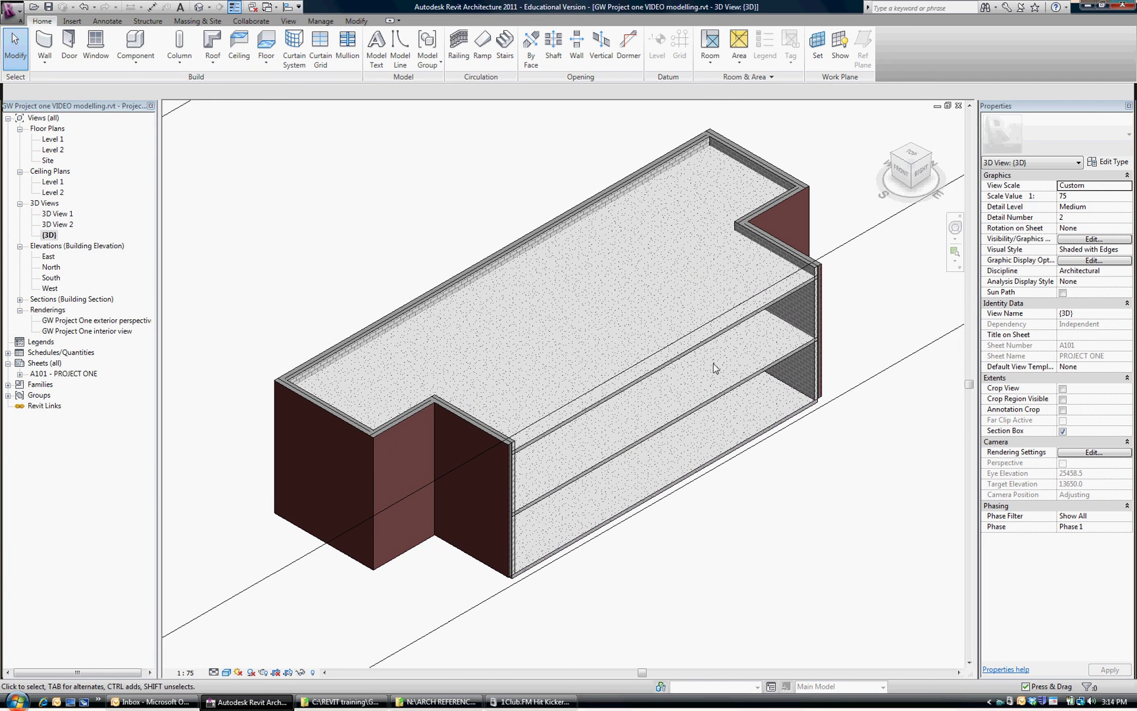
scroll(789, 329, up, 6)
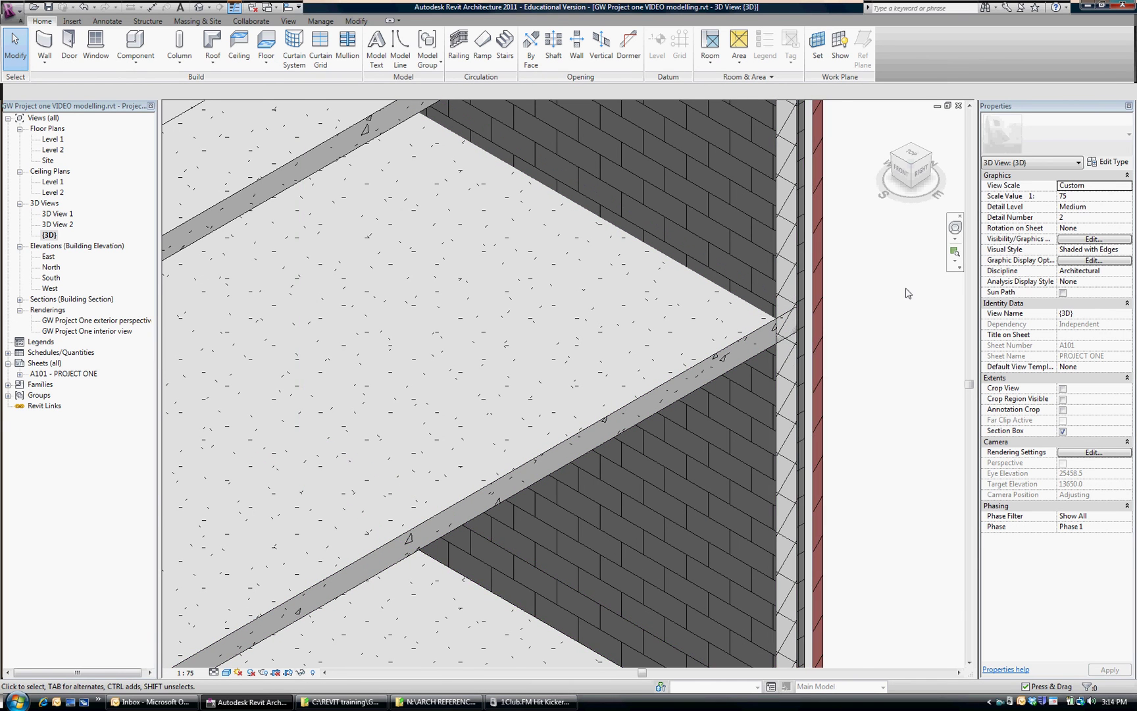
scroll(868, 316, down, 5)
scroll(868, 335, down, 3)
middle_drag(769, 381, 596, 421)
scroll(574, 434, down, 2)
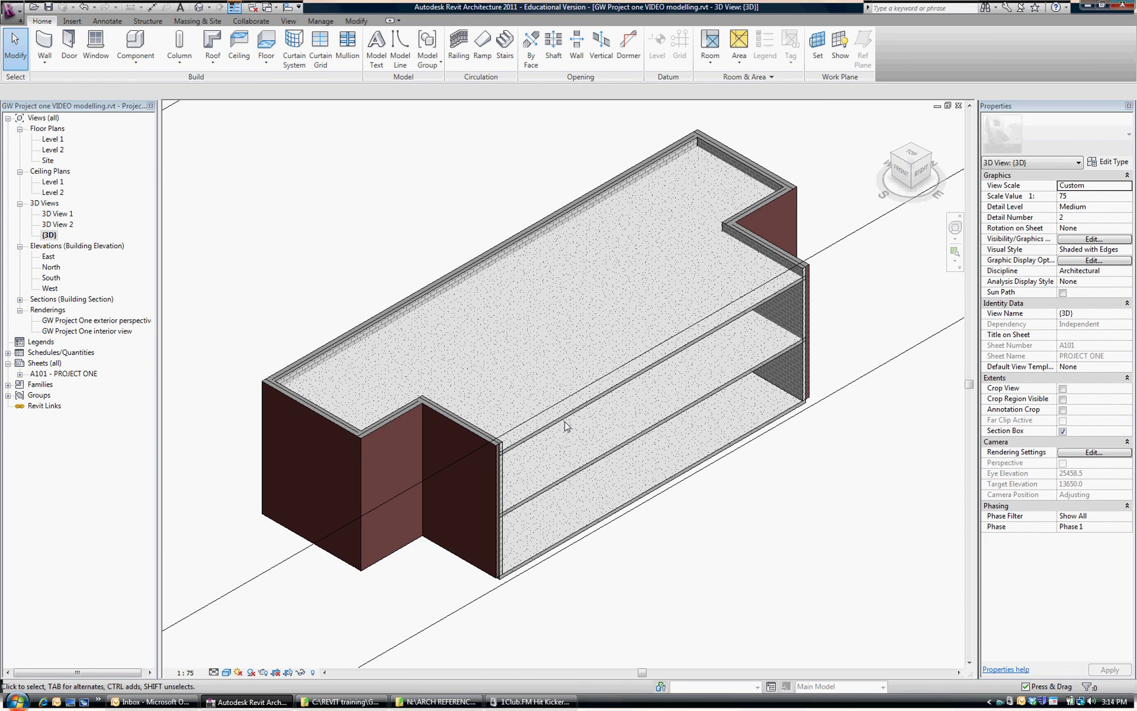
- On the Level 2 plan, start a Shaft opening using the Rectangle draw tool
double_click(54, 151)
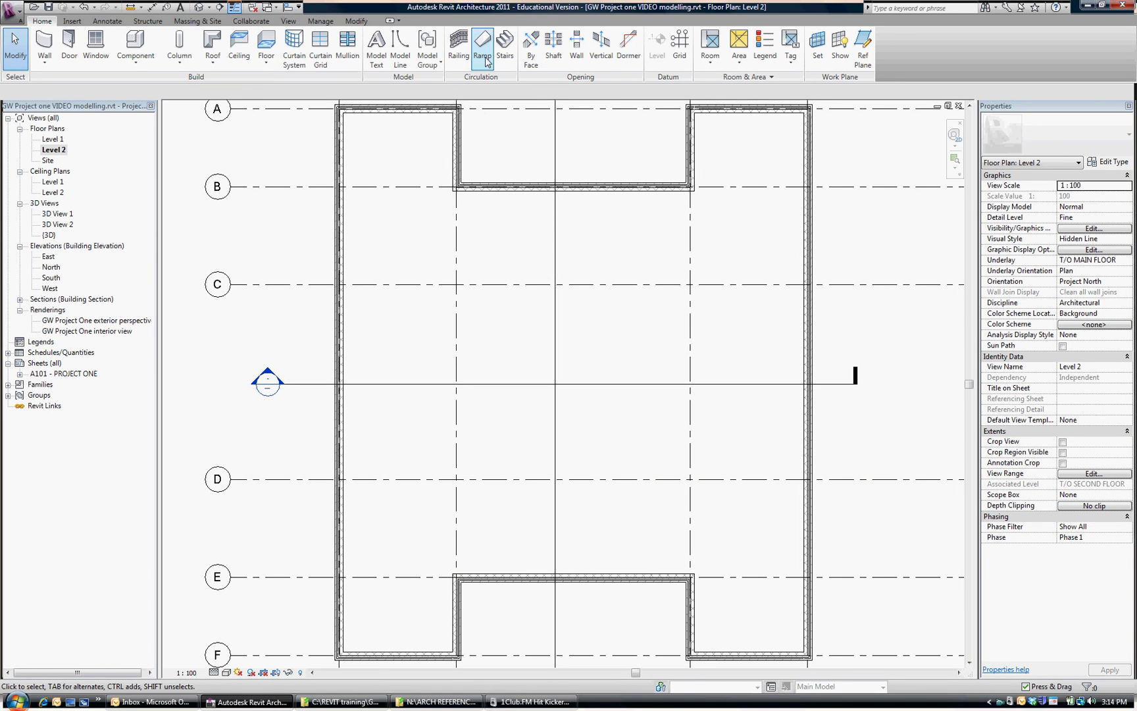
click(554, 45)
scroll(493, 591, up, 3)
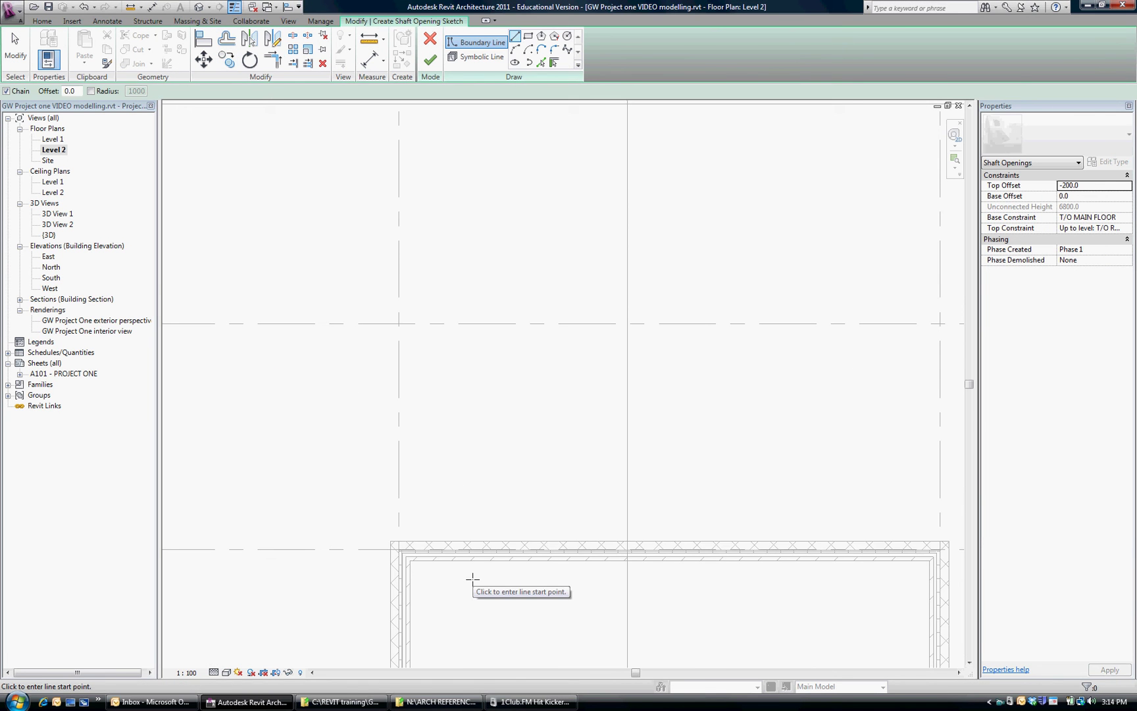
click(529, 37)
scroll(405, 546, up, 4)
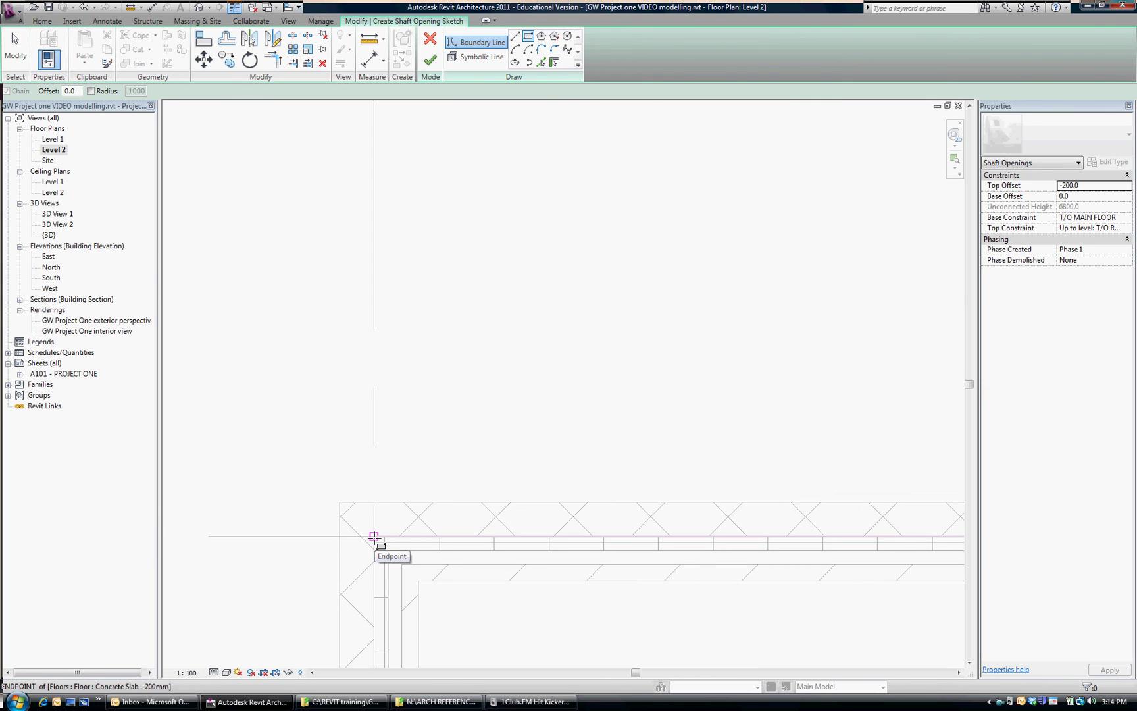
- Draw the 5000-deep shaft rectangle from the slab corner above the grid E recess
click(374, 536)
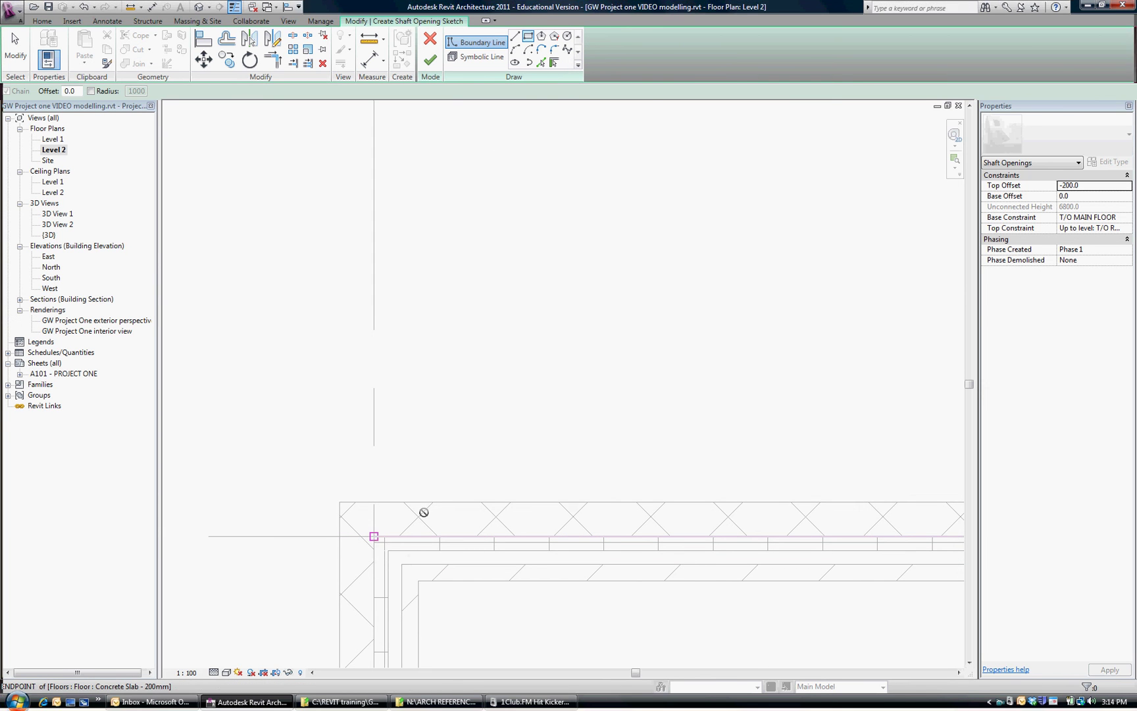
scroll(480, 498, down, 3)
click(539, 388)
middle_drag(599, 368, 387, 450)
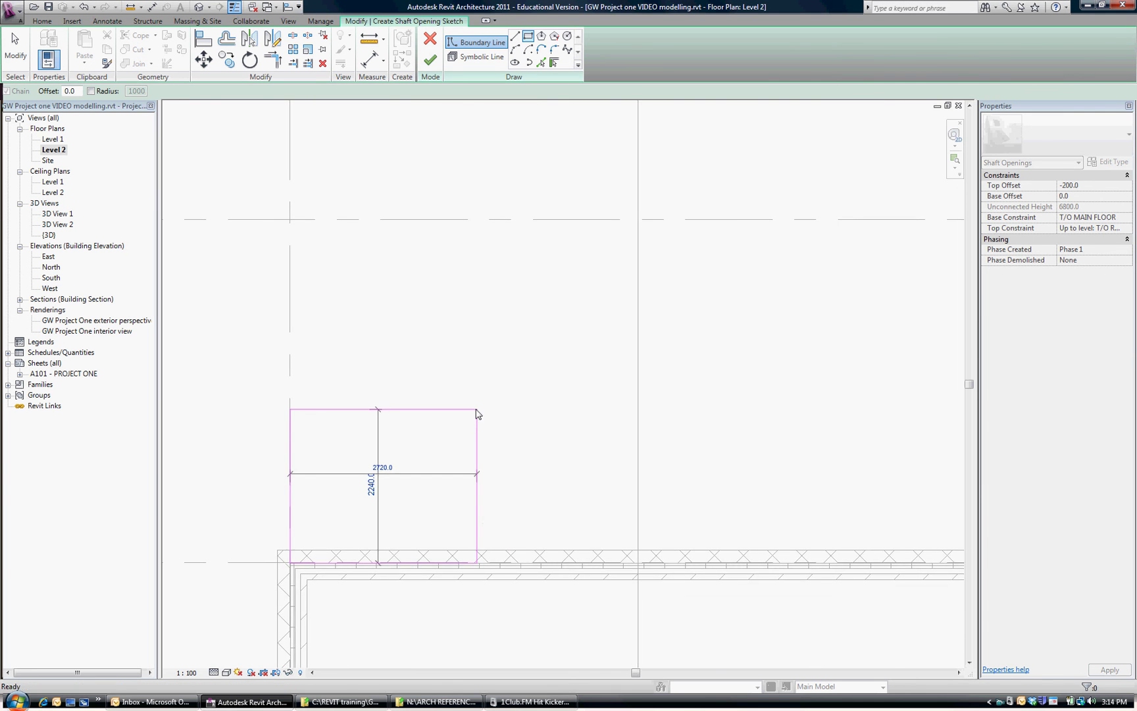
scroll(507, 398, down, 2)
scroll(508, 398, down, 2)
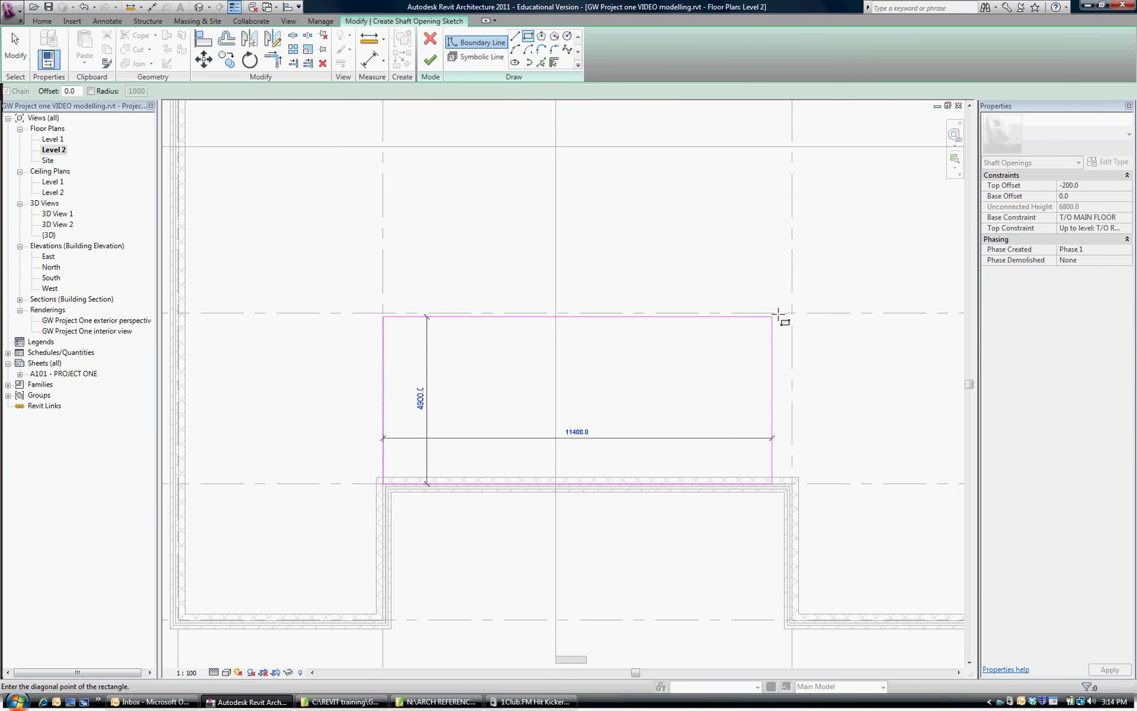
click(792, 313)
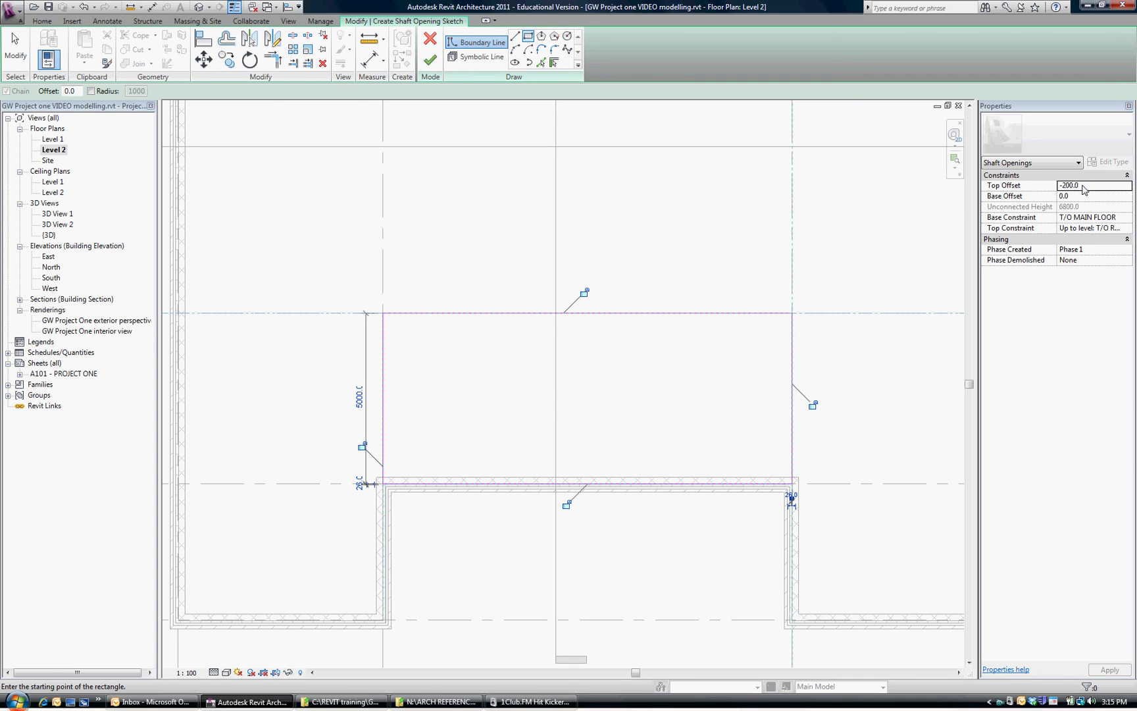
- Finish the shaft sketch to cut the mezzanine opening, then clear the selection
click(432, 62)
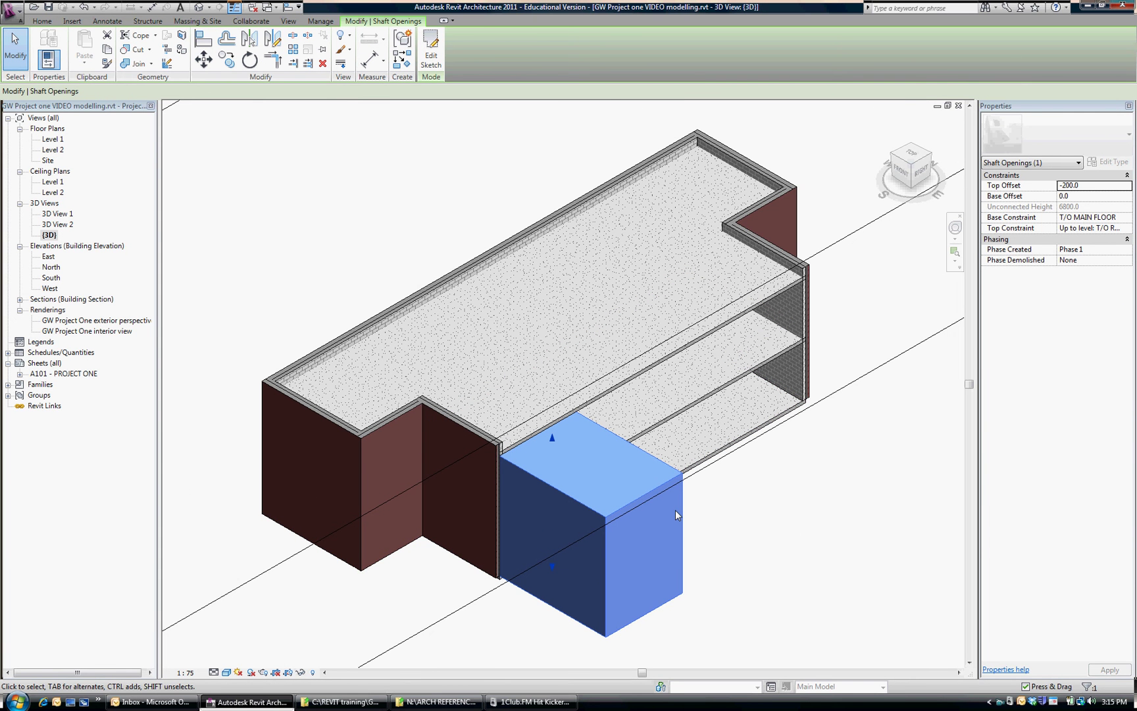
key(Escape)
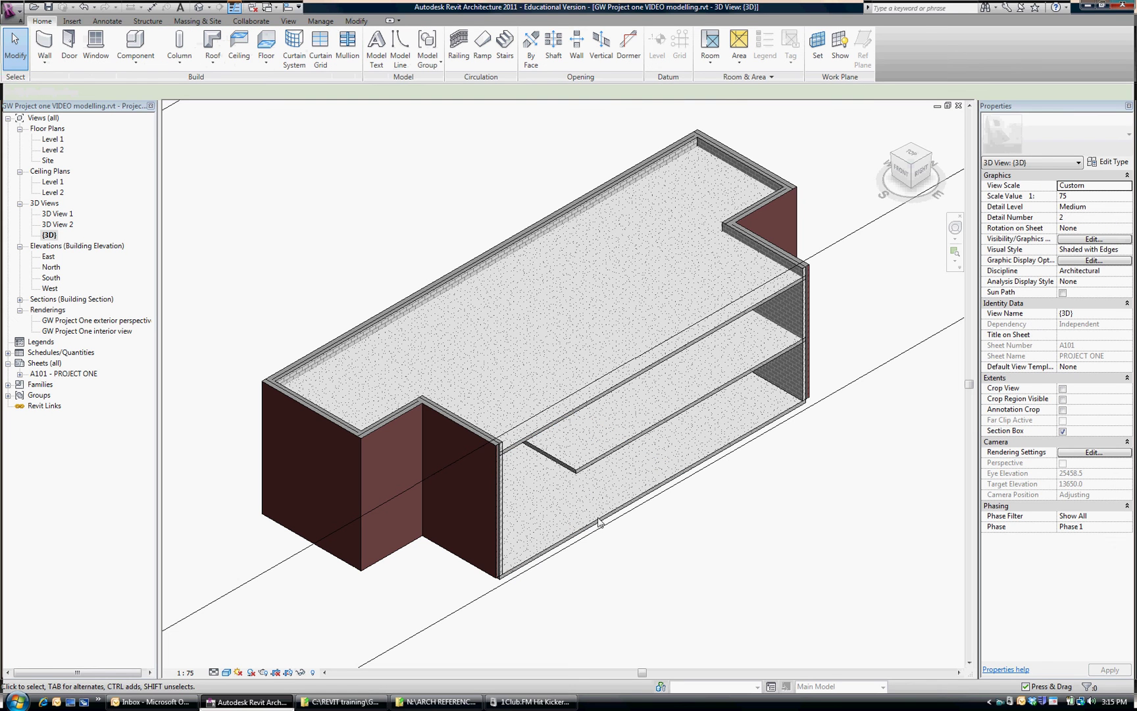